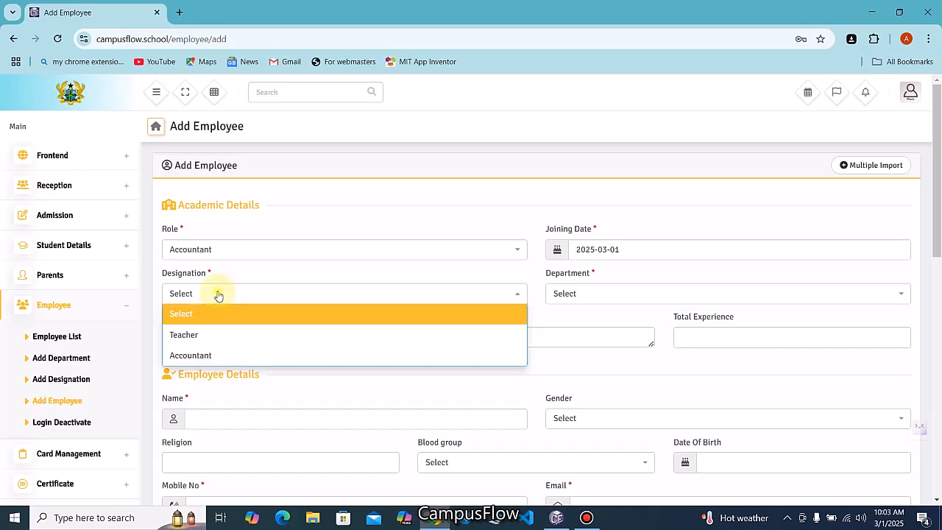
Set the designation to Accountant and the department to Accounting
{"action": "left_click", "coordinate": [211, 356]}
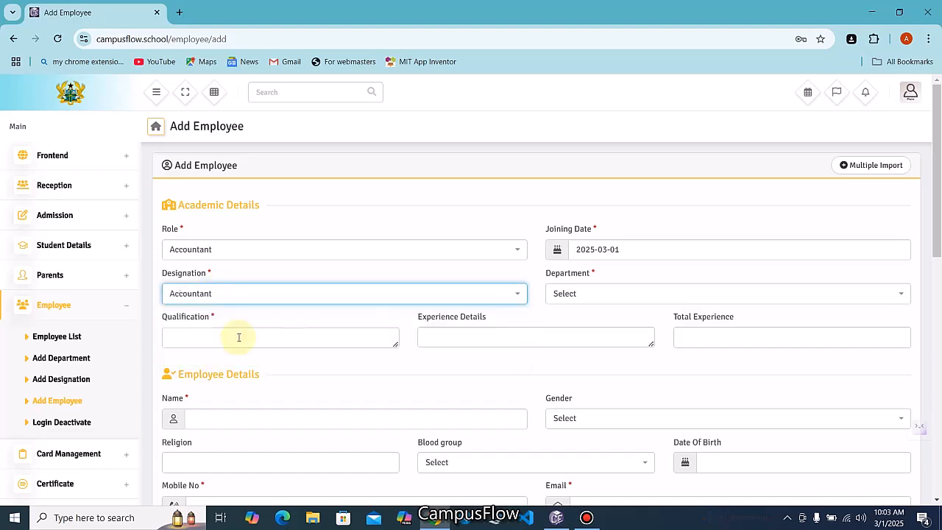
{"action": "left_click", "coordinate": [585, 295]}
{"action": "left_click", "coordinate": [573, 333]}
Enter qualification DEGREE, experience DEGREE IN ACCOUNTING, total experience 5 YEARS, and the employee's name
{"action": "left_click", "coordinate": [280, 338]}
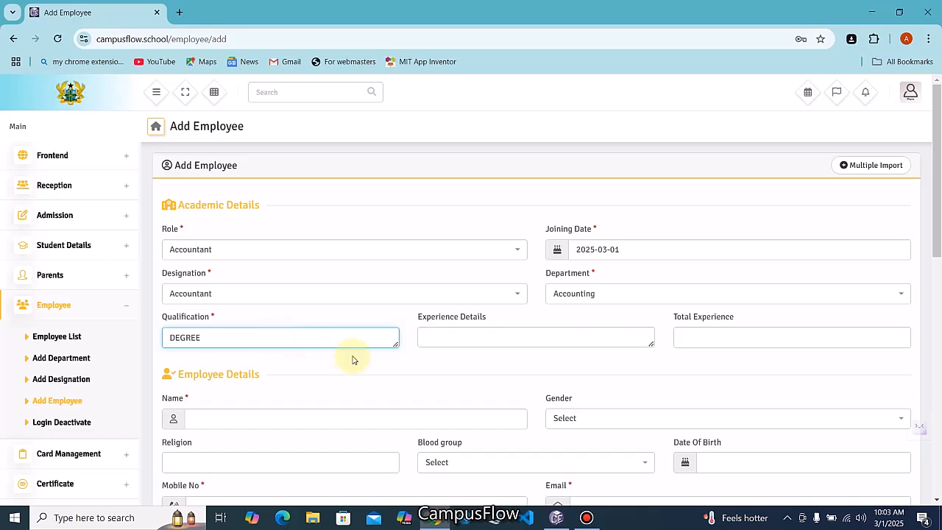
{"action": "left_click", "coordinate": [475, 330]}
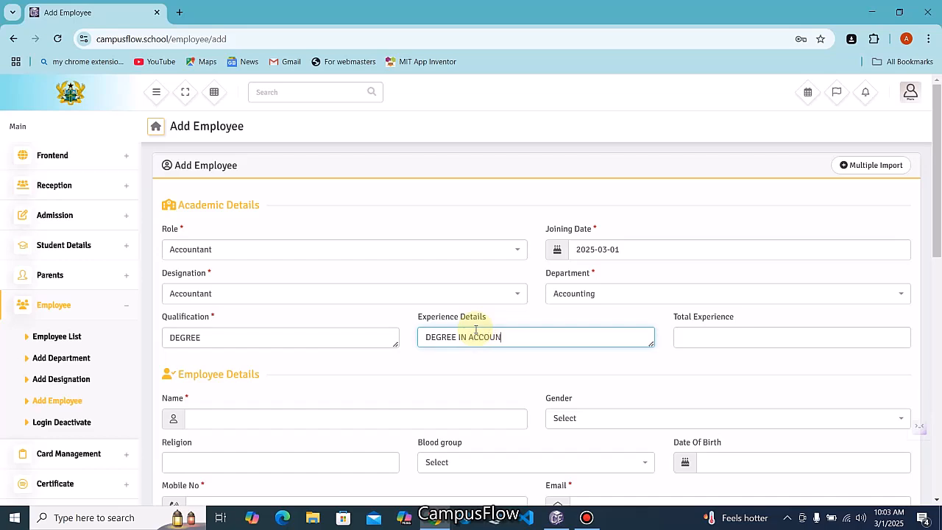
{"action": "left_click", "coordinate": [713, 332]}
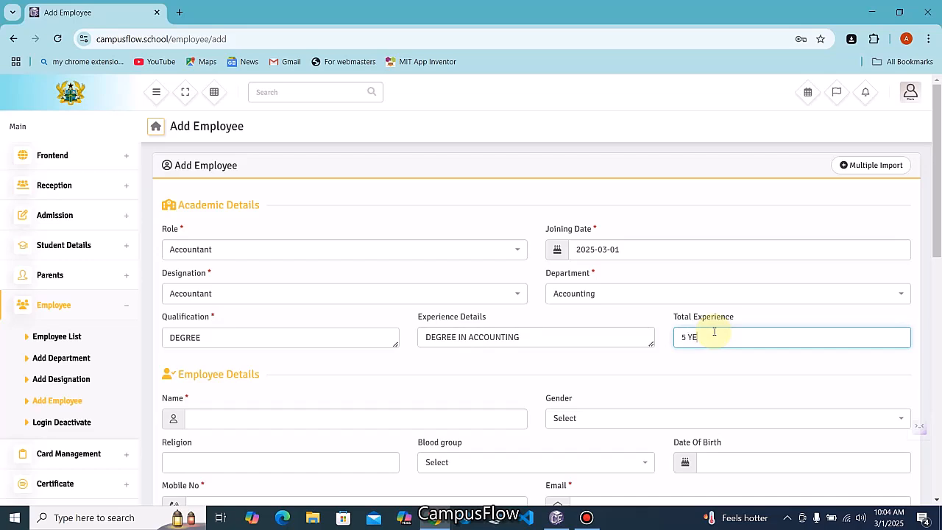
{"action": "left_click", "coordinate": [213, 421]}
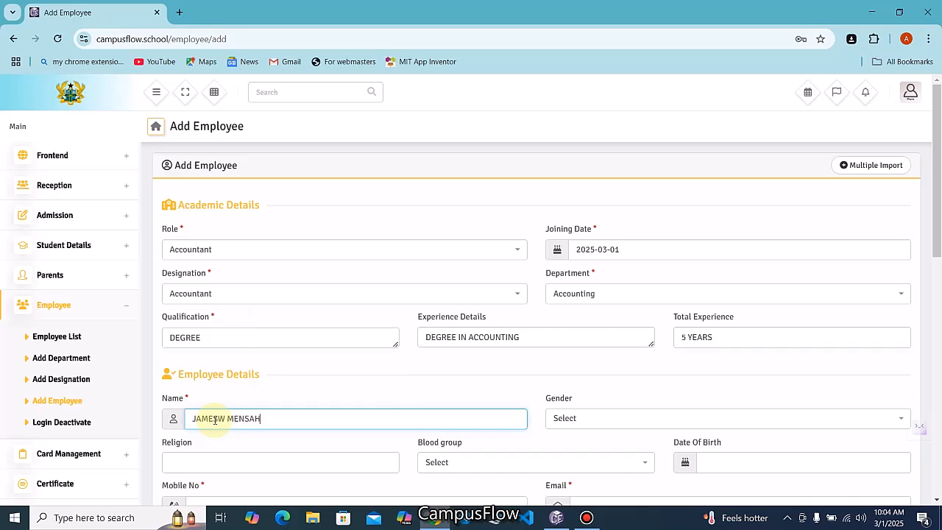
{"action": "left_click", "coordinate": [572, 423]}
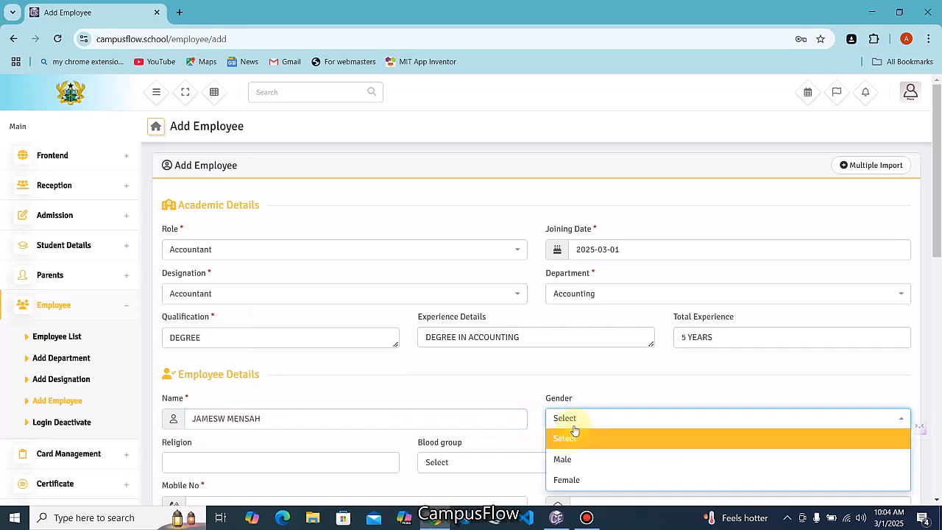
{"action": "left_click", "coordinate": [580, 460]}
{"action": "scroll", "coordinate": [307, 375], "scroll_direction": "down", "scroll_amount": 2}
{"action": "left_click", "coordinate": [294, 341]}
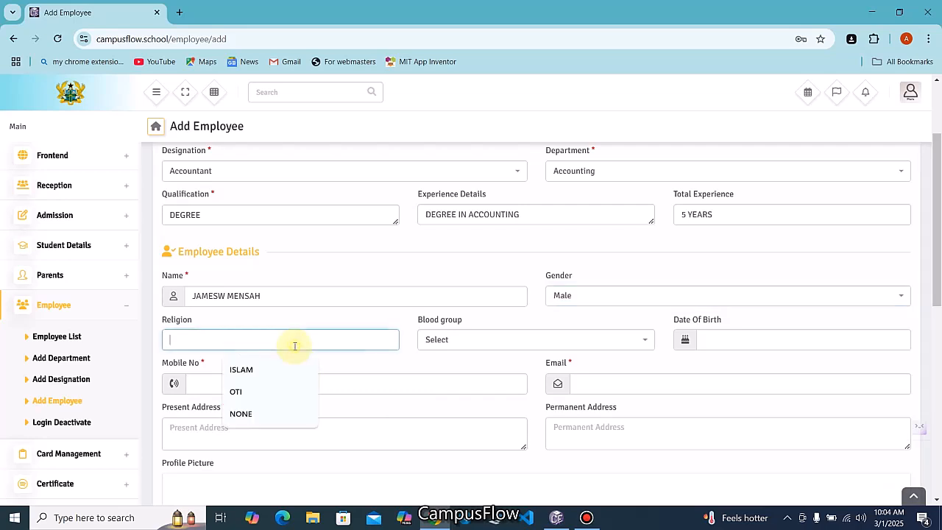
{"action": "left_click", "coordinate": [241, 370]}
{"action": "left_click", "coordinate": [471, 339]}
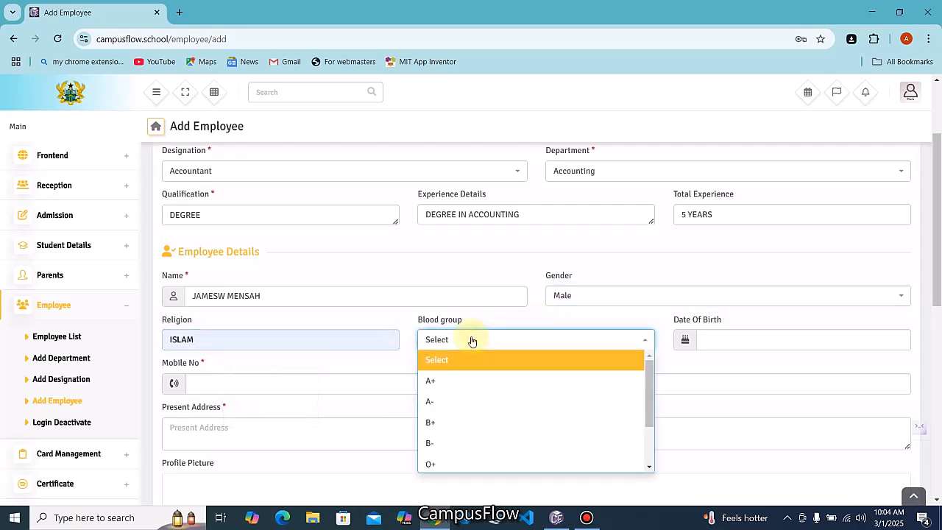
{"action": "left_click", "coordinate": [431, 380]}
{"action": "left_click", "coordinate": [705, 339]}
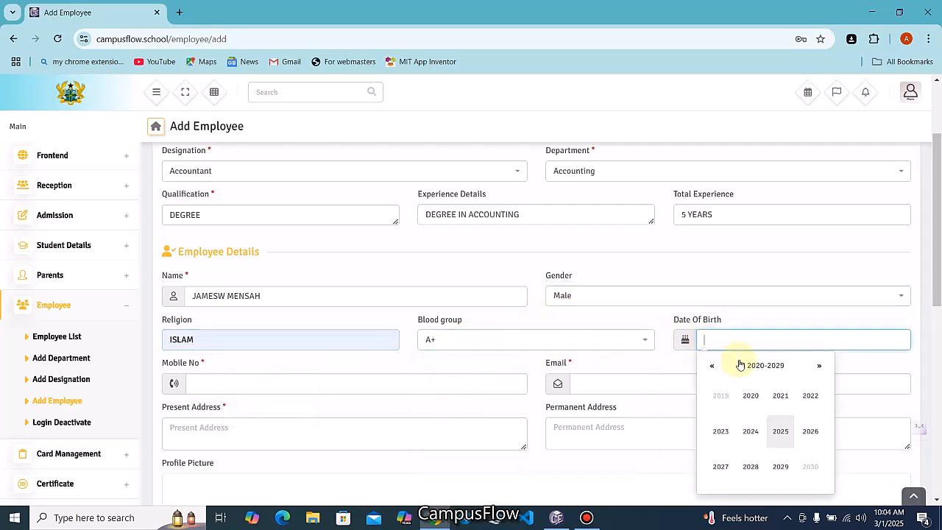
{"action": "left_click", "coordinate": [710, 368]}
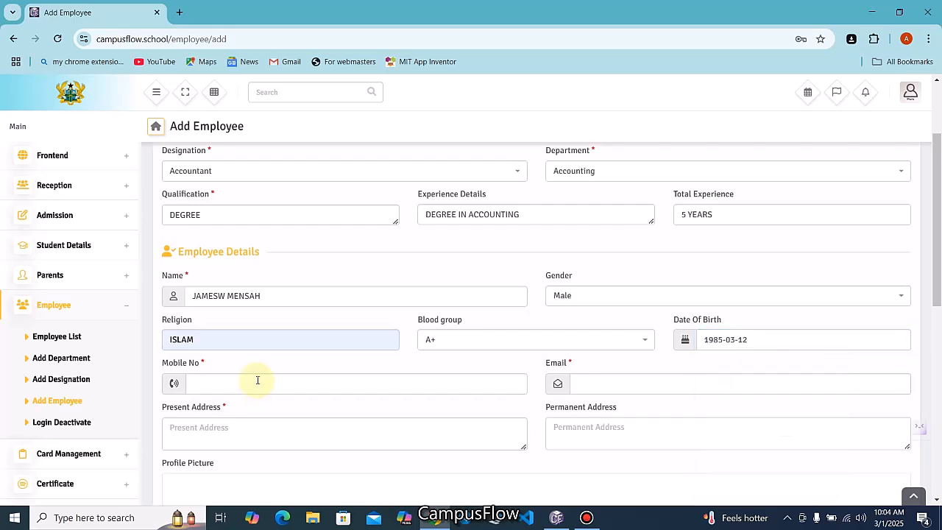
Fill in the employee's mobile number and e-mail address
{"action": "left_click", "coordinate": [257, 381]}
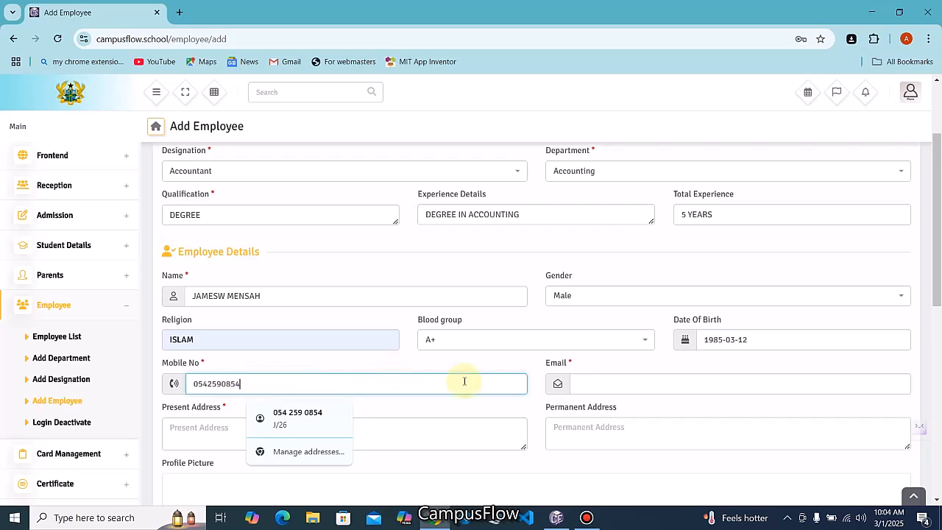
{"action": "left_click", "coordinate": [634, 386]}
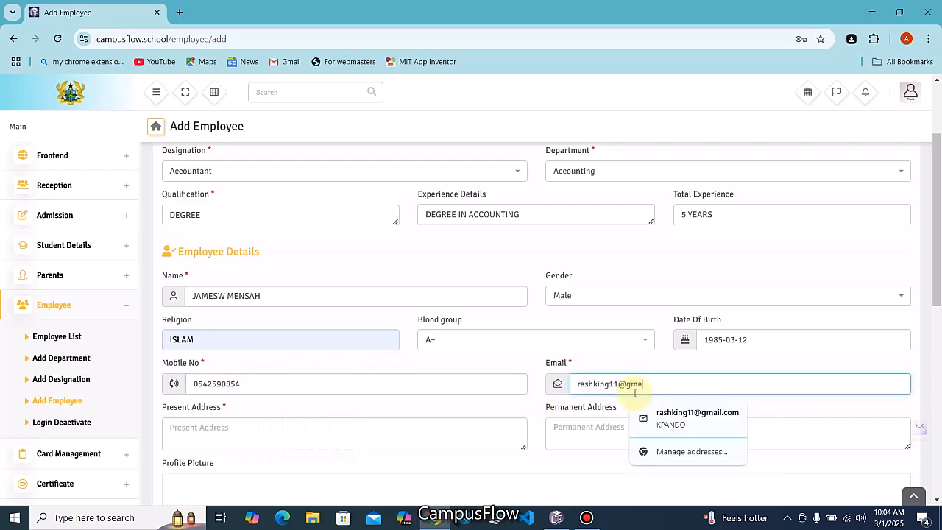
Enter ACCOUNTANT HOME as the present address and copy it into the permanent address
{"action": "left_click", "coordinate": [300, 438]}
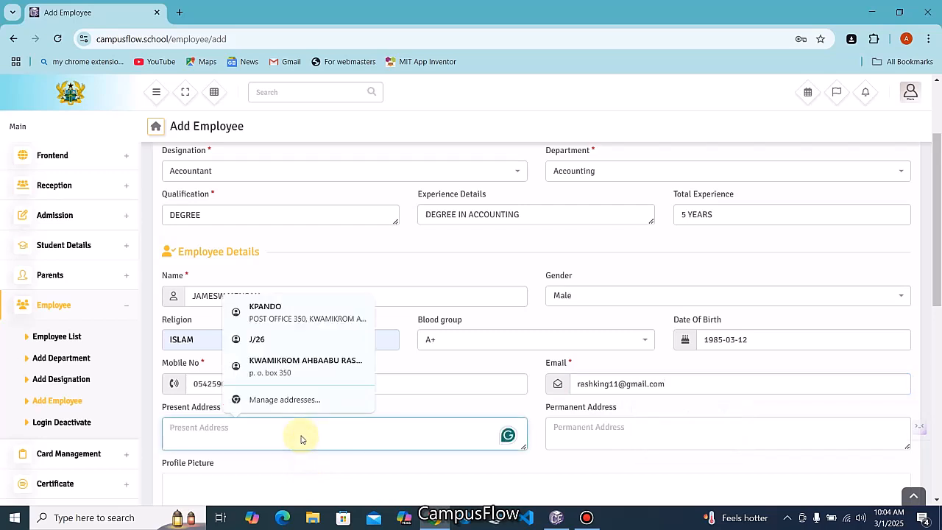
{"action": "type", "text": "ACCOU"}
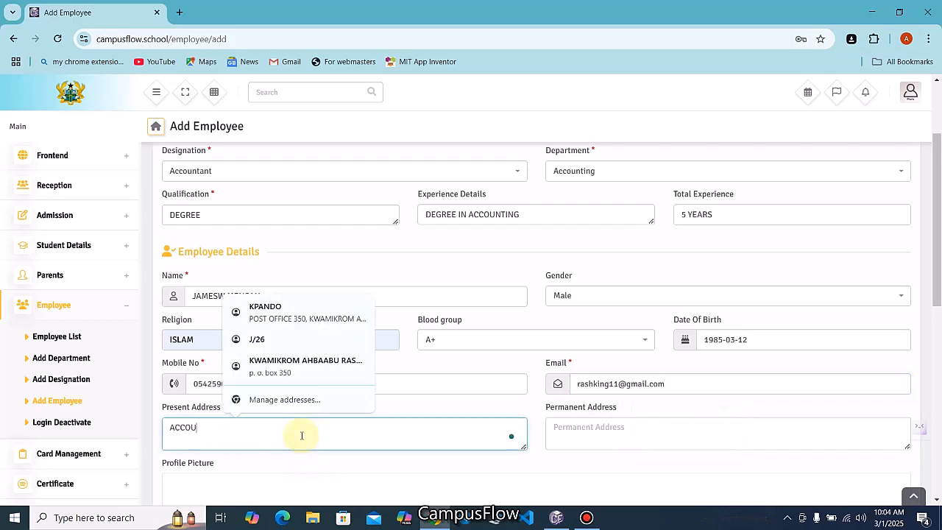
{"action": "type", "text": "NTANT HOME"}
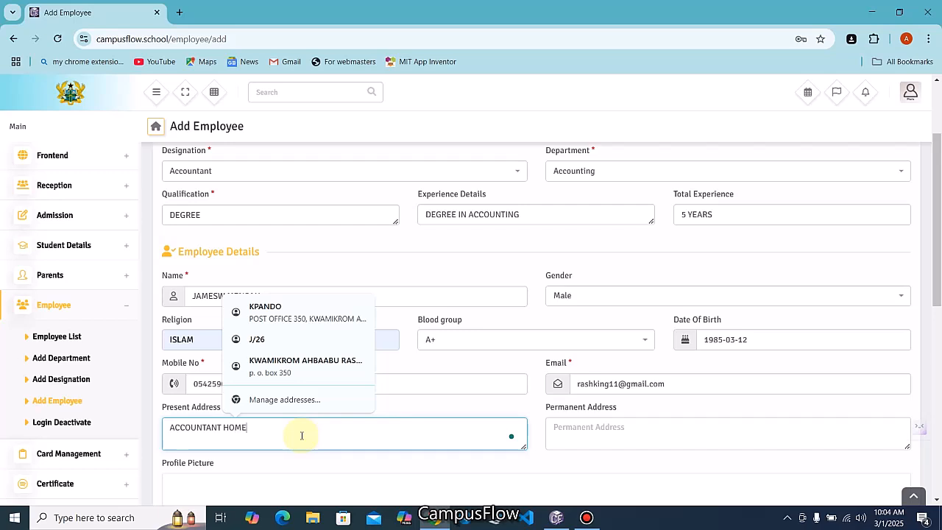
{"action": "left_click_drag", "start_coordinate": [270, 431], "coordinate": [81, 420]}
{"action": "key", "text": "ctrl+c"}
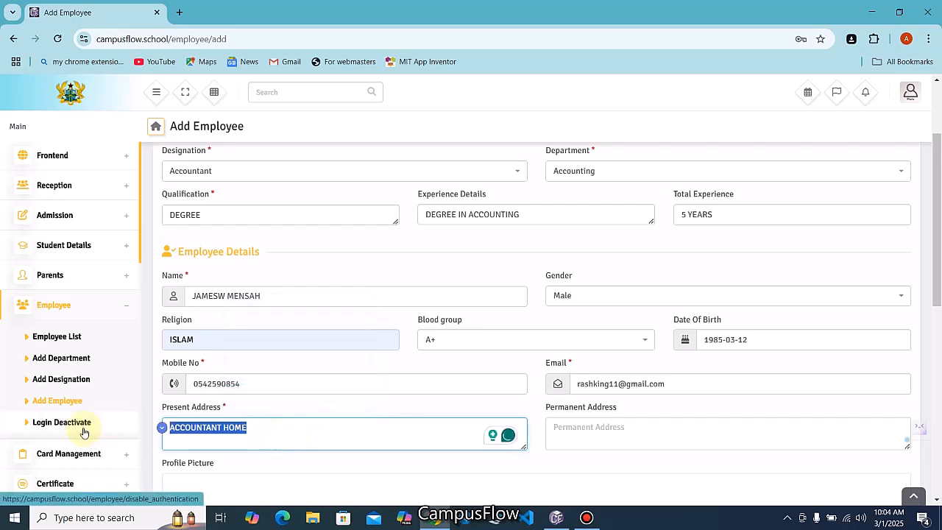
{"action": "left_click", "coordinate": [584, 427]}
{"action": "key", "text": "ctrl+v"}
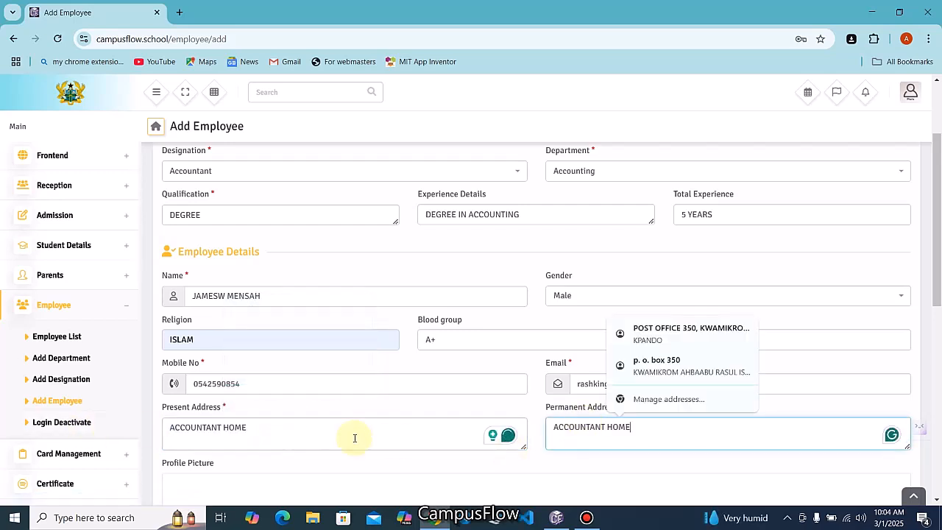
{"action": "scroll", "coordinate": [297, 435], "scroll_direction": "down", "scroll_amount": 1}
{"action": "scroll", "coordinate": [297, 434], "scroll_direction": "down", "scroll_amount": 3}
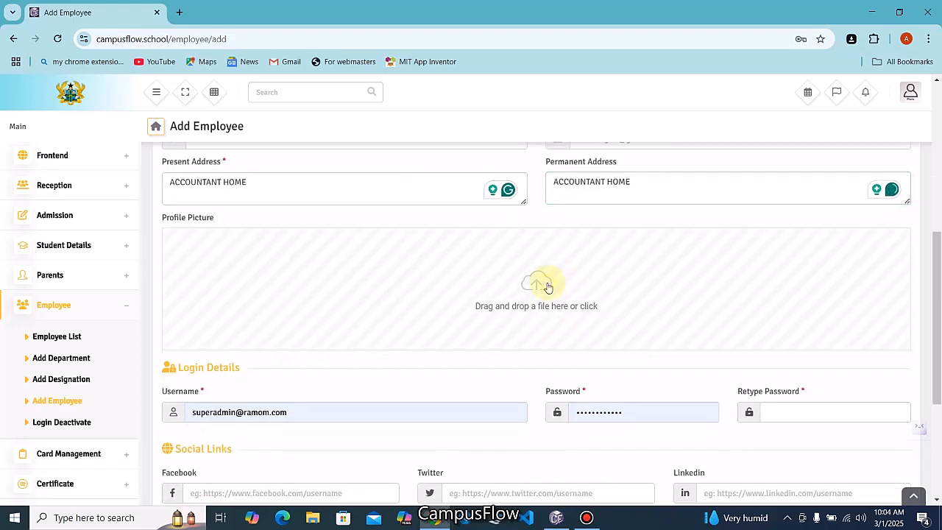
Upload the employee's passport photo as the profile picture
{"action": "left_click", "coordinate": [547, 286]}
{"action": "left_click", "coordinate": [212, 99]}
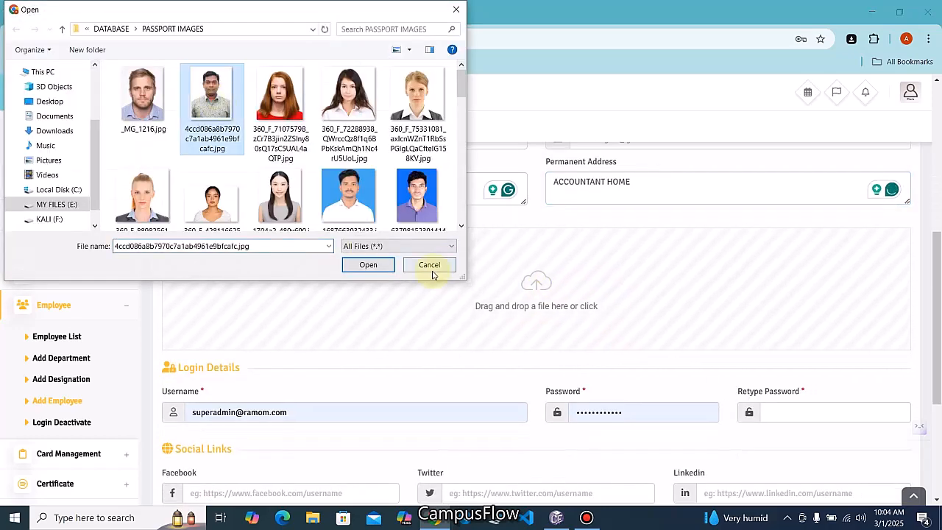
{"action": "left_click", "coordinate": [361, 263]}
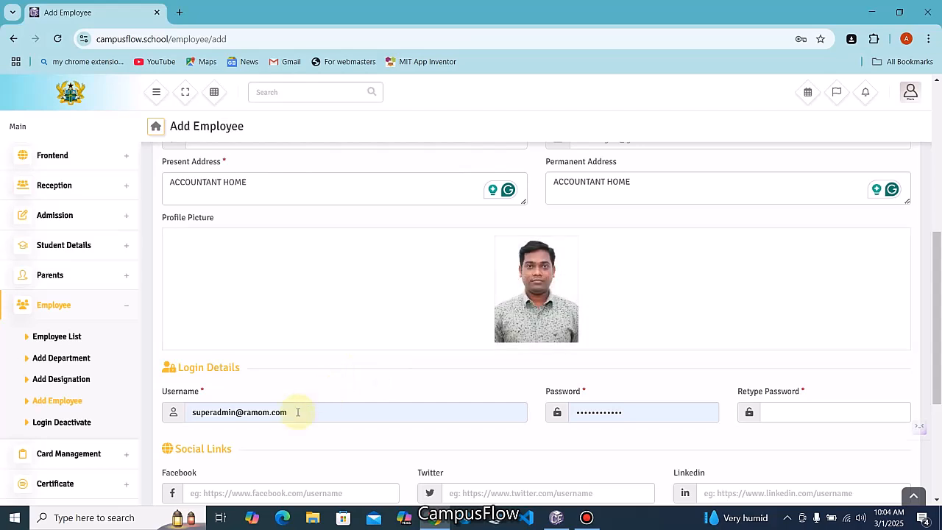
Replace the login username, set and confirm the password, and mark bank details as skipped
{"action": "left_click_drag", "start_coordinate": [302, 412], "coordinate": [126, 414]}
{"action": "type", "text": "accountant"}
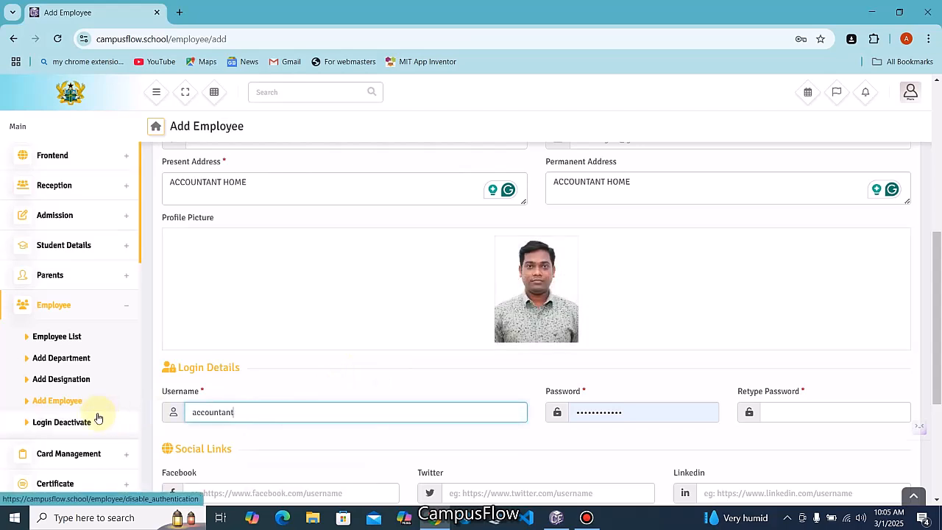
{"action": "key", "text": "Tab"}
{"action": "type", "text": "1234"}
{"action": "left_click", "coordinate": [846, 409]}
{"action": "type", "text": "1234"}
{"action": "scroll", "coordinate": [231, 429], "scroll_direction": "down", "scroll_amount": 2}
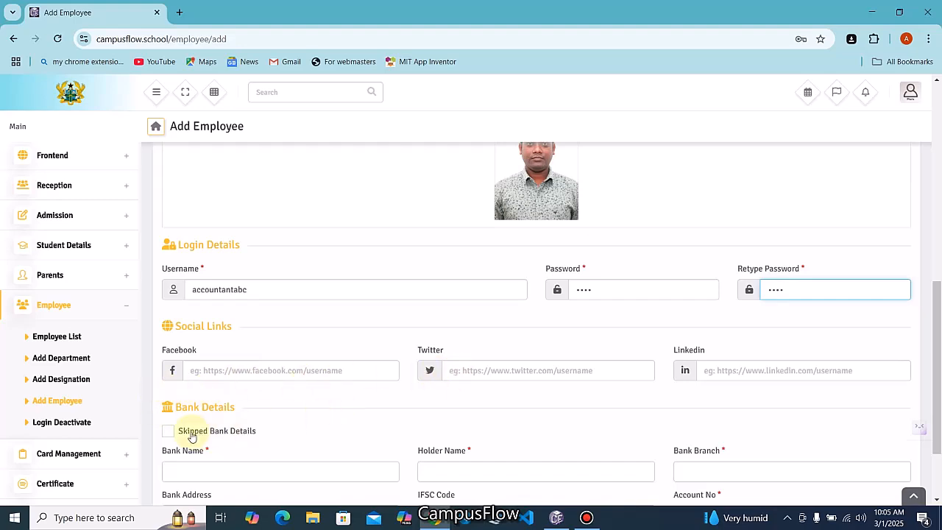
{"action": "scroll", "coordinate": [302, 387], "scroll_direction": "down", "scroll_amount": 2}
{"action": "scroll", "coordinate": [303, 387], "scroll_direction": "down", "scroll_amount": 3}
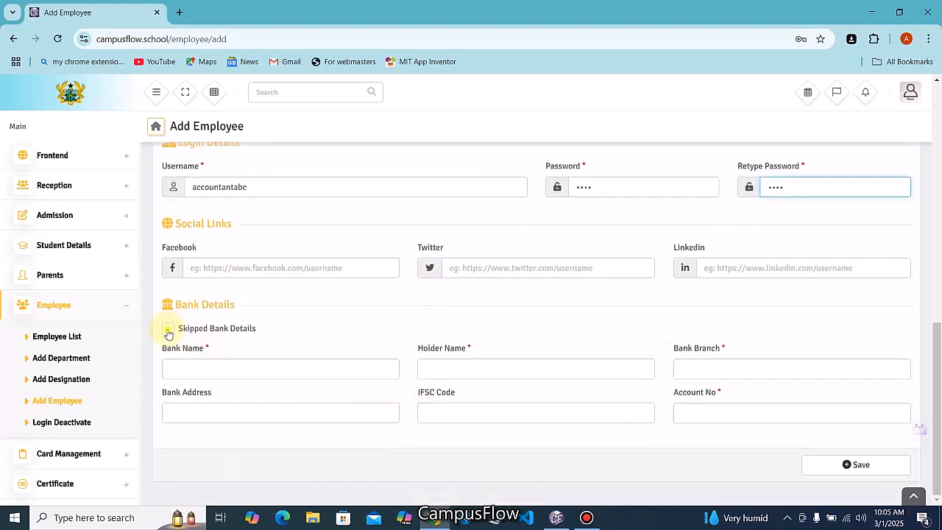
{"action": "left_click", "coordinate": [169, 331]}
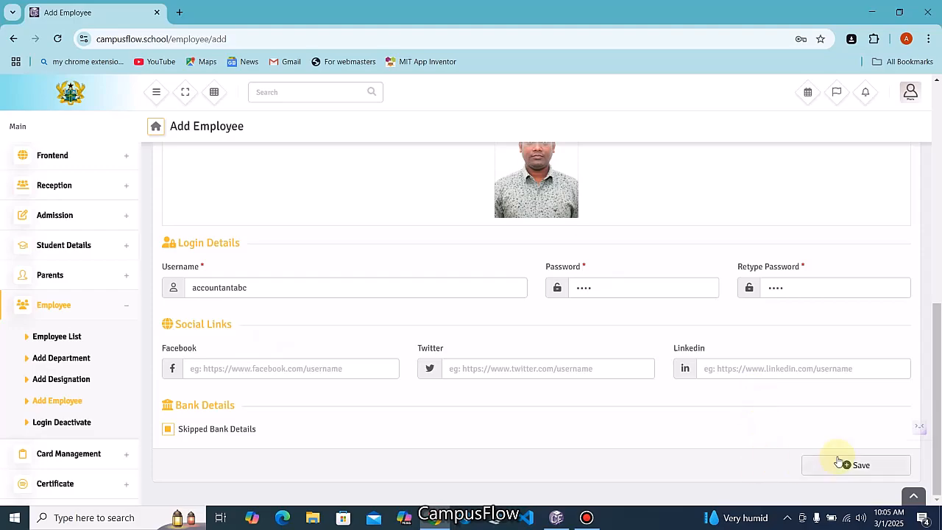
Save the new Accountant employee record
{"action": "left_click", "coordinate": [819, 468]}
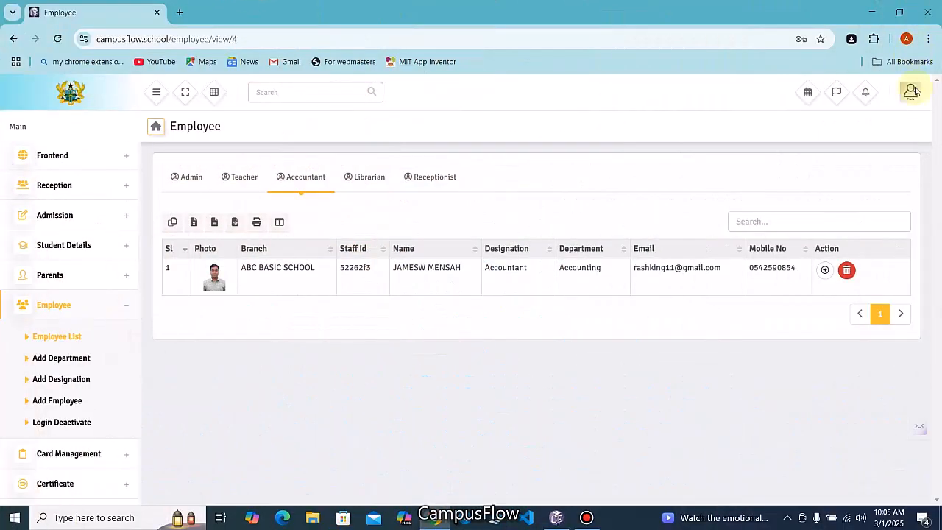
Log out of the admin account and return to the sign-in page
{"action": "left_click", "coordinate": [913, 91]}
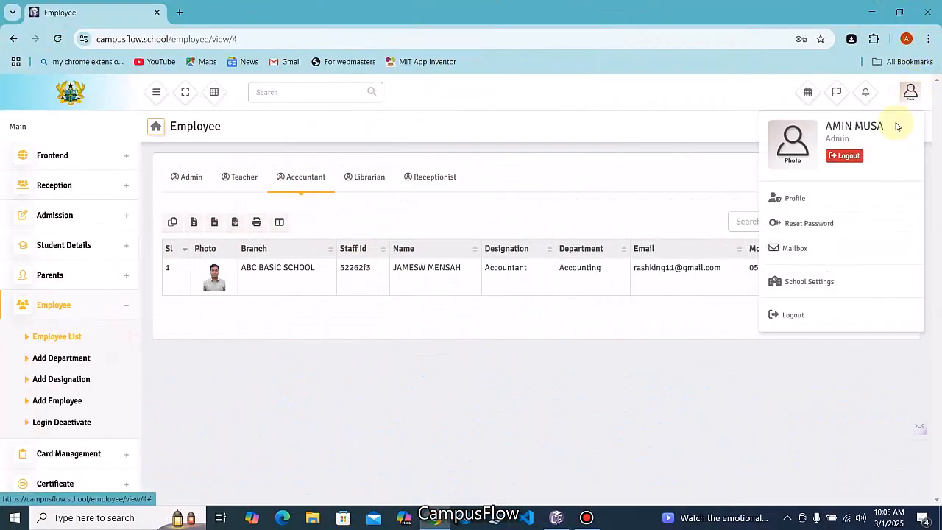
{"action": "left_click", "coordinate": [851, 165]}
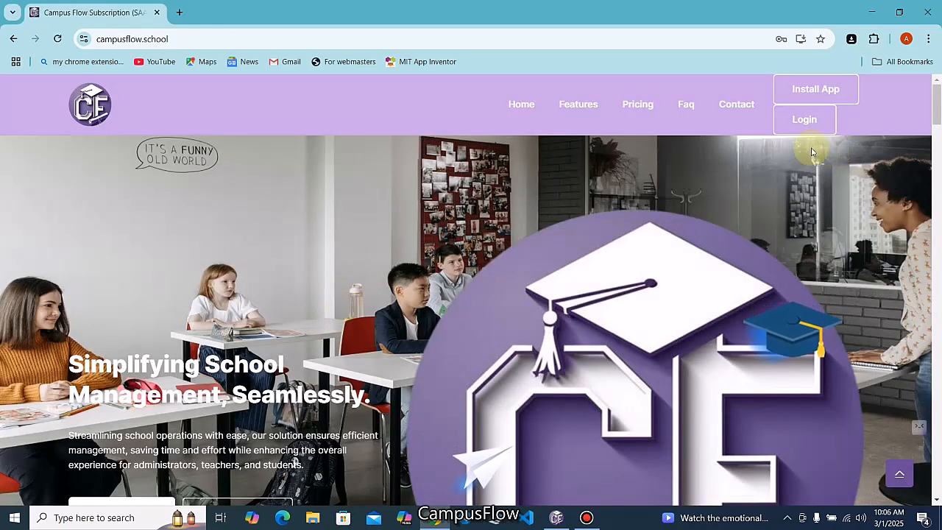
{"action": "left_click", "coordinate": [805, 122]}
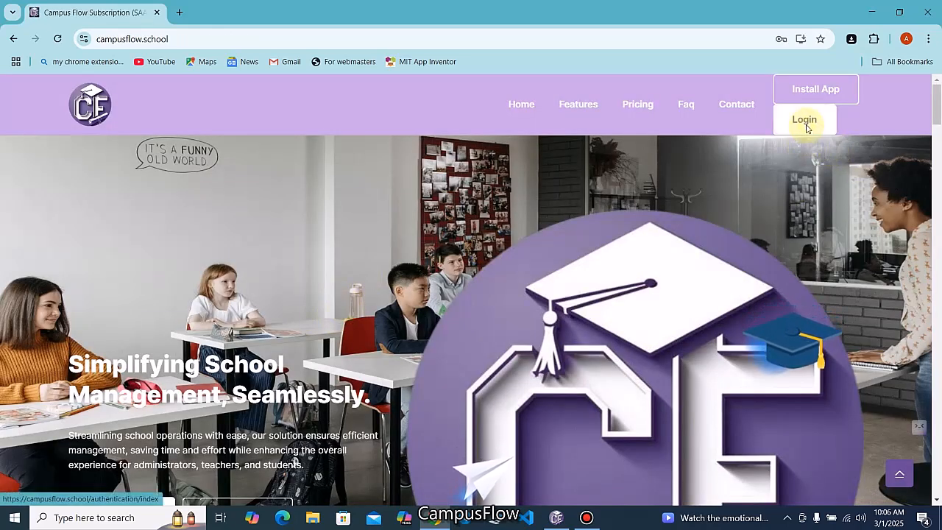
Sign in with the accountant's username and password
{"action": "type", "text": "accountantabc"}
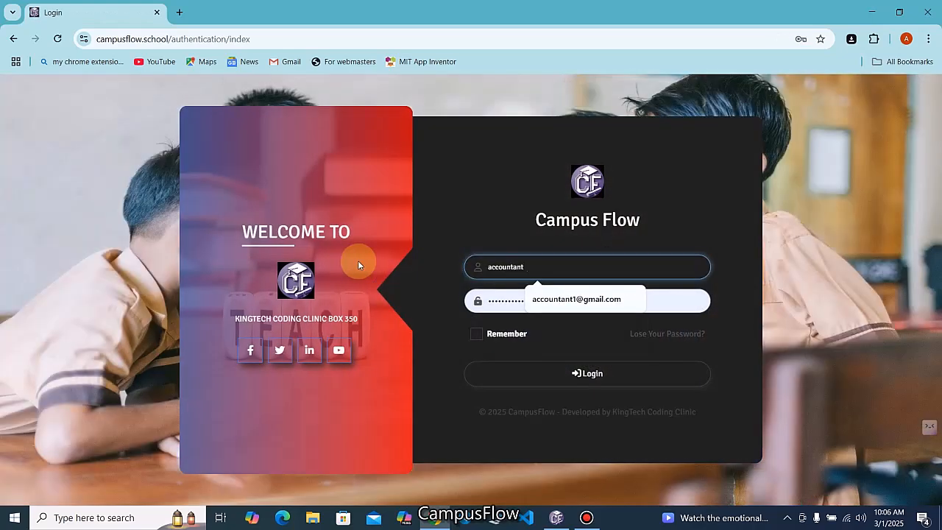
{"action": "left_click", "coordinate": [547, 303]}
{"action": "type", "text": "••••"}
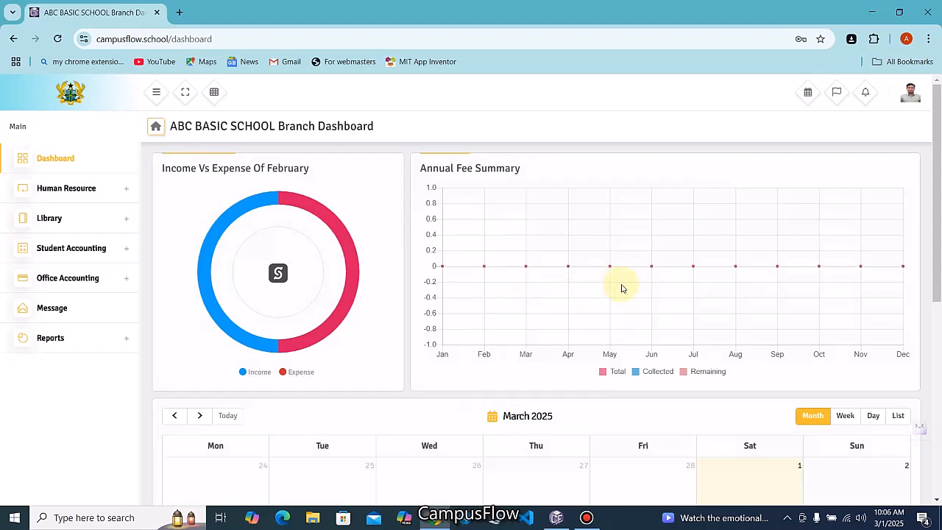
{"action": "mouse_move", "coordinate": [334, 315]}
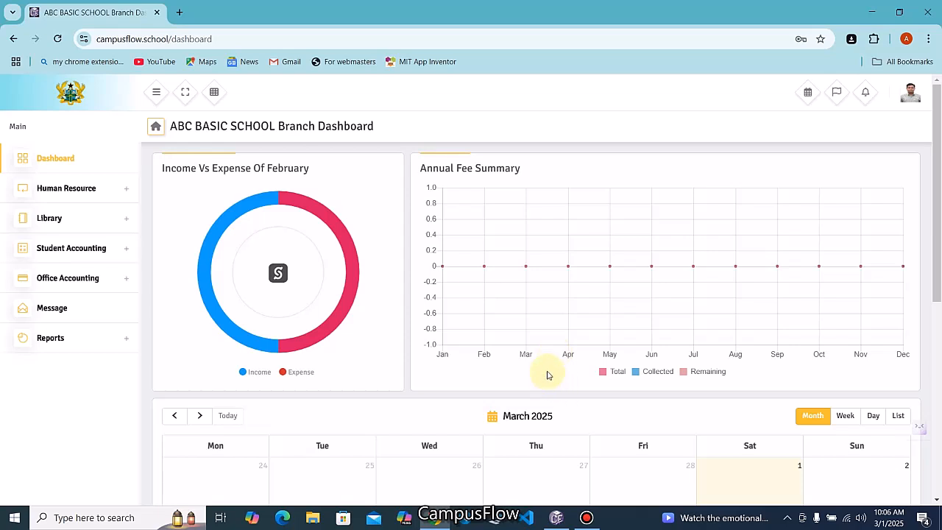
In the other CampusFlow window, sign in with the student's username and password
{"action": "left_click", "coordinate": [552, 519]}
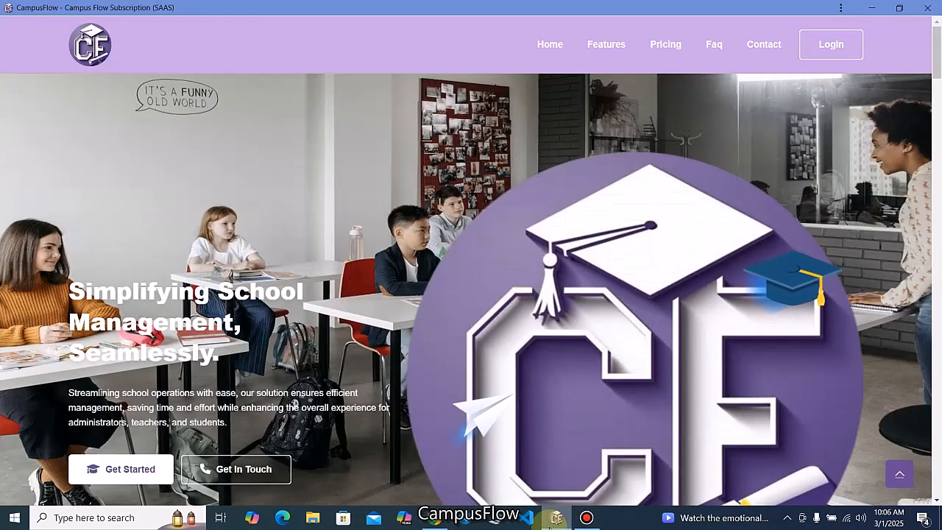
{"action": "left_click", "coordinate": [843, 52]}
{"action": "left_click", "coordinate": [537, 253]}
{"action": "type", "text": "abc19"}
{"action": "left_click", "coordinate": [525, 265]}
{"action": "type", "text": "******"}
{"action": "left_click", "coordinate": [567, 343]}
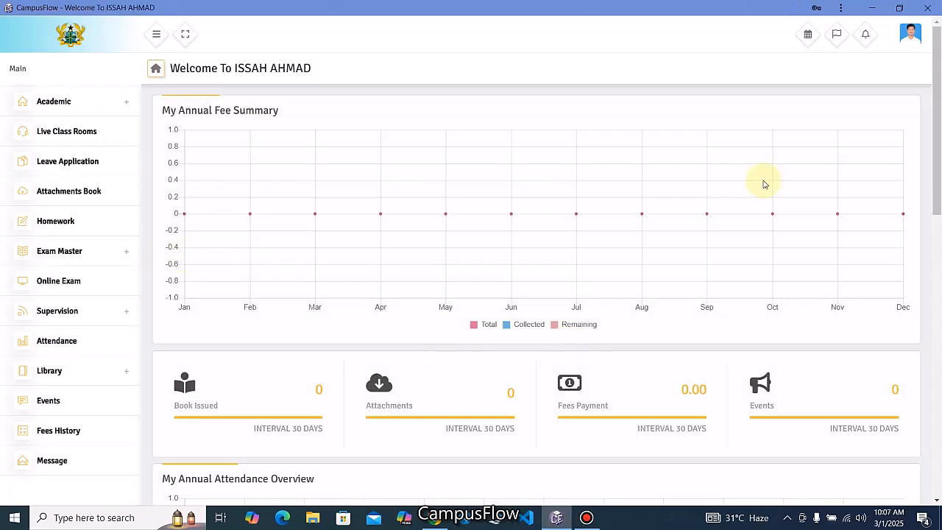
Check the student's Fees History showing no fees allocated, then log out
{"action": "left_click", "coordinate": [58, 430]}
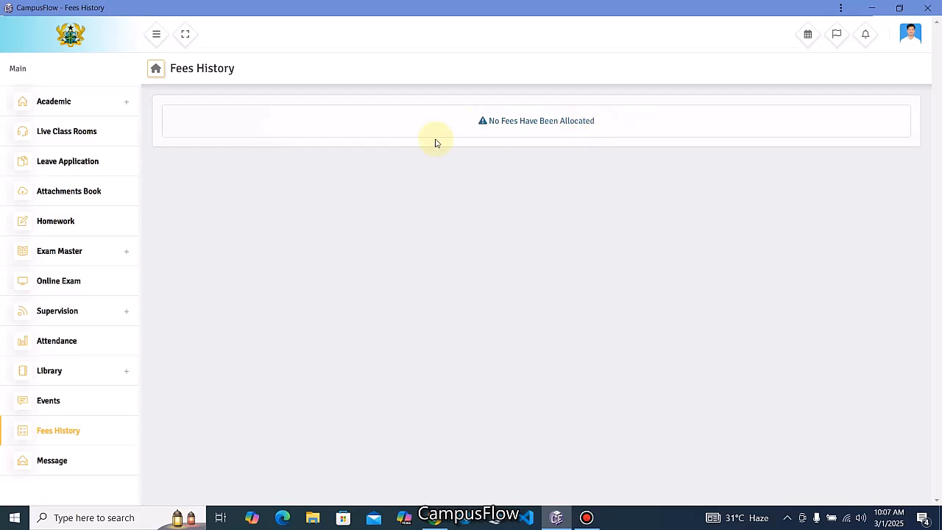
{"action": "left_click", "coordinate": [904, 31]}
{"action": "left_click", "coordinate": [788, 226]}
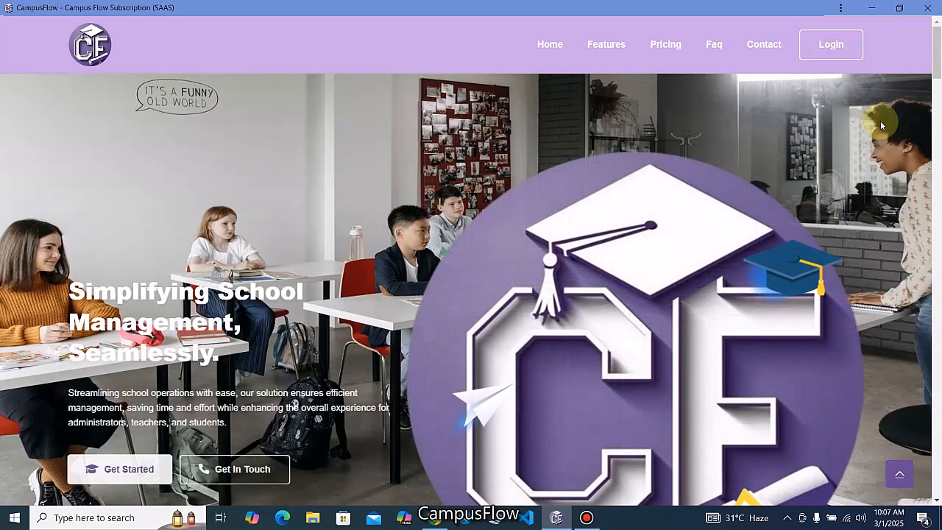
In the admin dashboard, open Student Accounting > Fees Type and the Add Fees Type form
{"action": "left_click", "coordinate": [872, 8]}
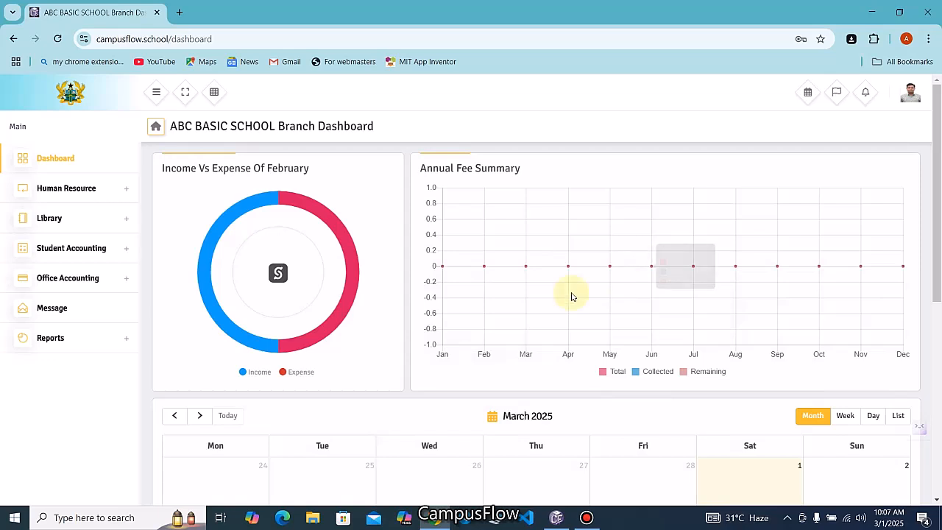
{"action": "left_click", "coordinate": [128, 250]}
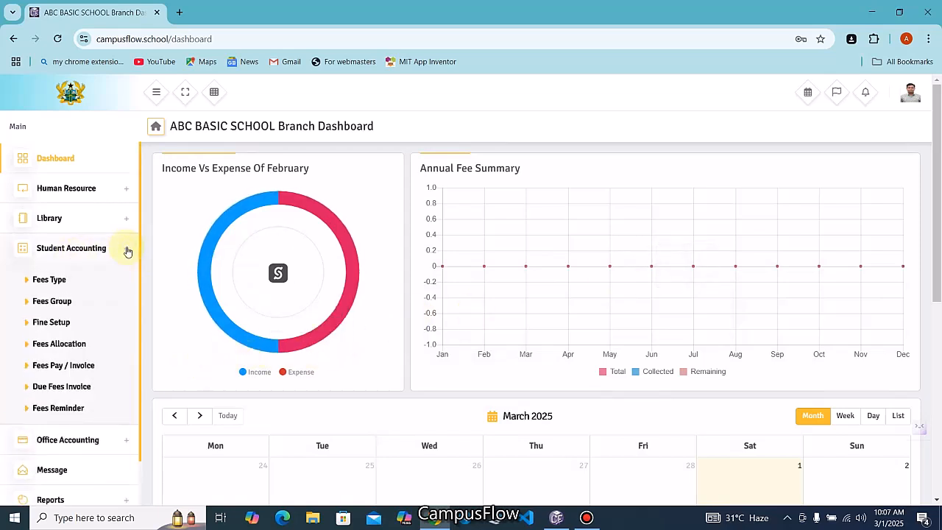
{"action": "left_click", "coordinate": [27, 285]}
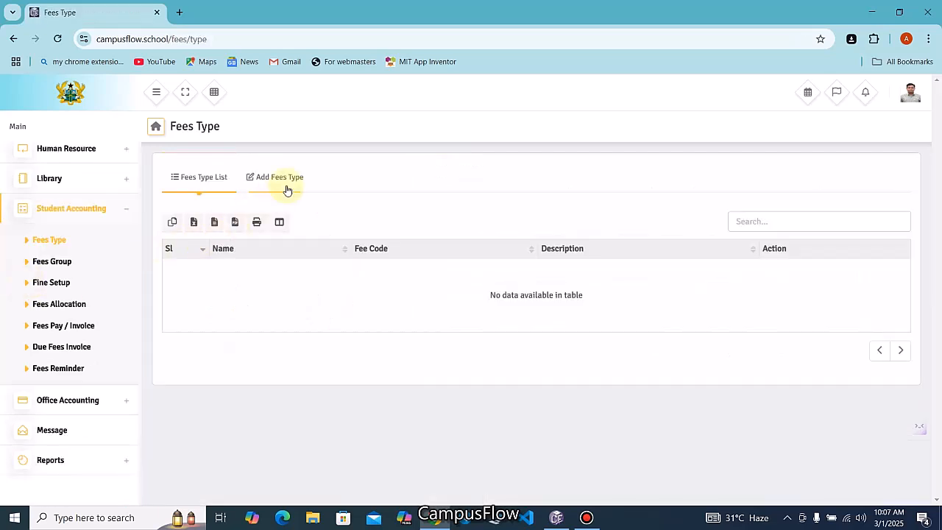
{"action": "left_click", "coordinate": [282, 184]}
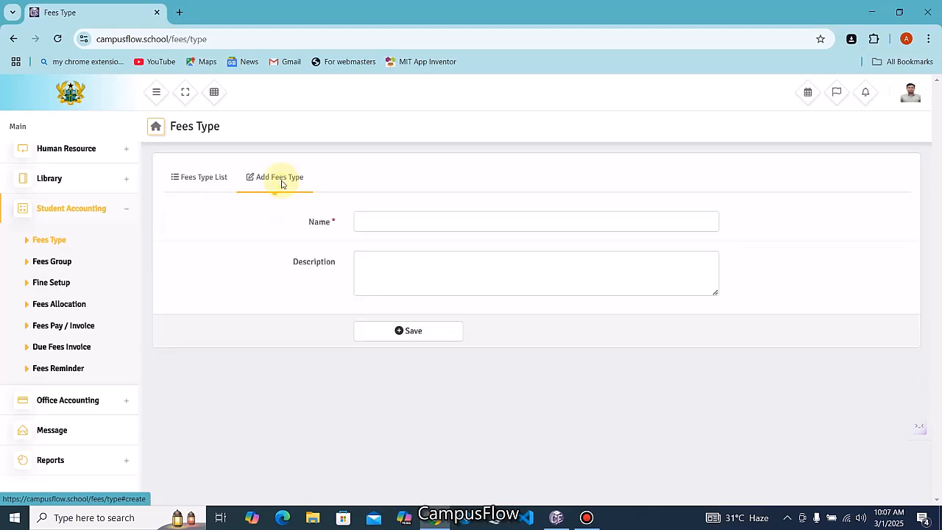
Save a Tuition Fee type with its description
{"action": "left_click", "coordinate": [390, 222]}
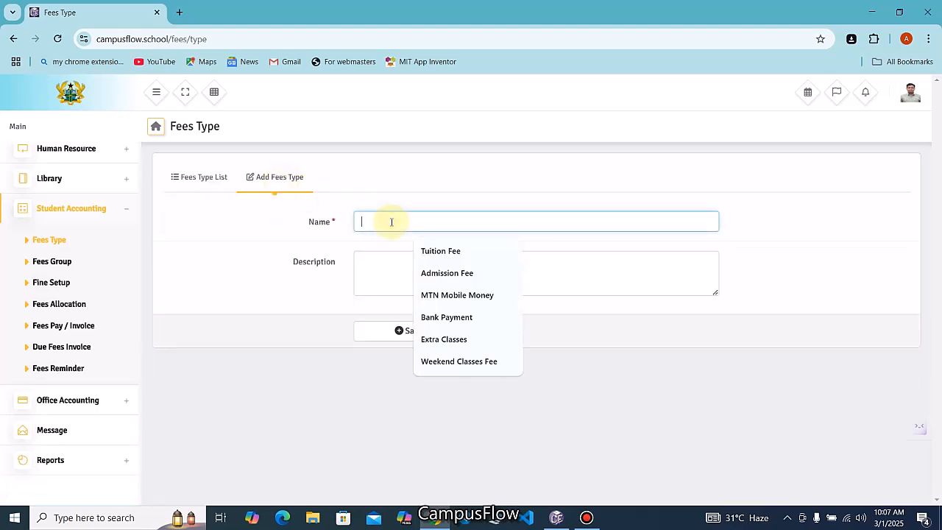
{"action": "key", "text": "Down"}
{"action": "key", "text": "Up"}
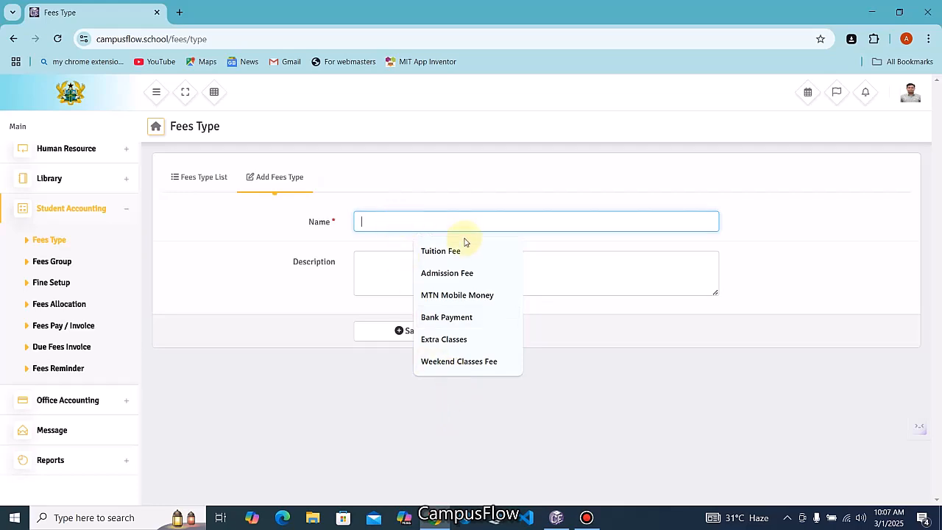
{"action": "left_click", "coordinate": [454, 252]}
{"action": "left_click", "coordinate": [421, 265]}
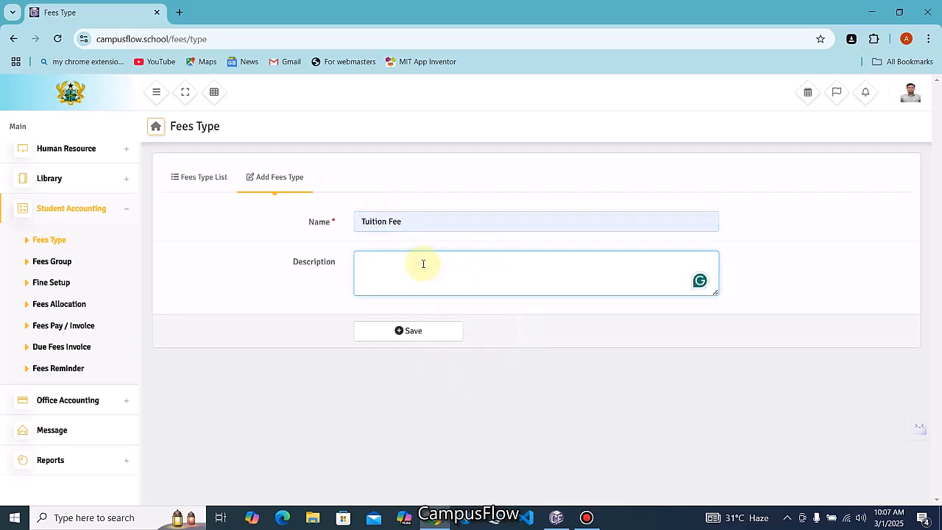
{"action": "type", "text": "Tuition Fees"}
{"action": "left_click", "coordinate": [431, 331]}
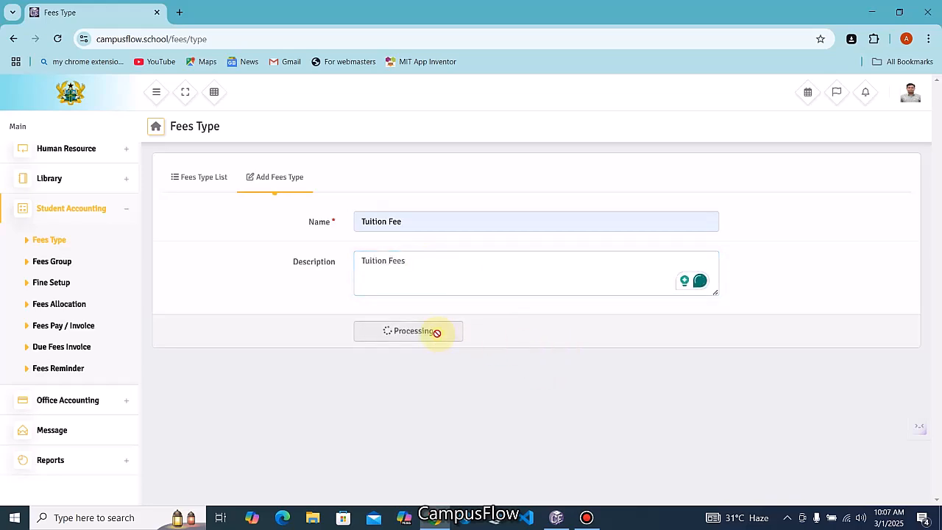
Save an Extra Classes fee type with its description
{"action": "left_click", "coordinate": [372, 220]}
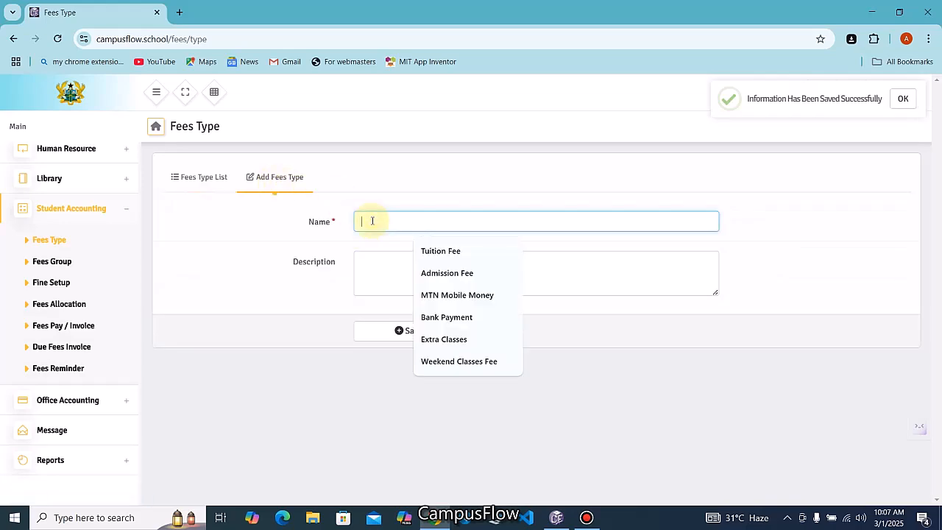
{"action": "type", "text": "Extra"}
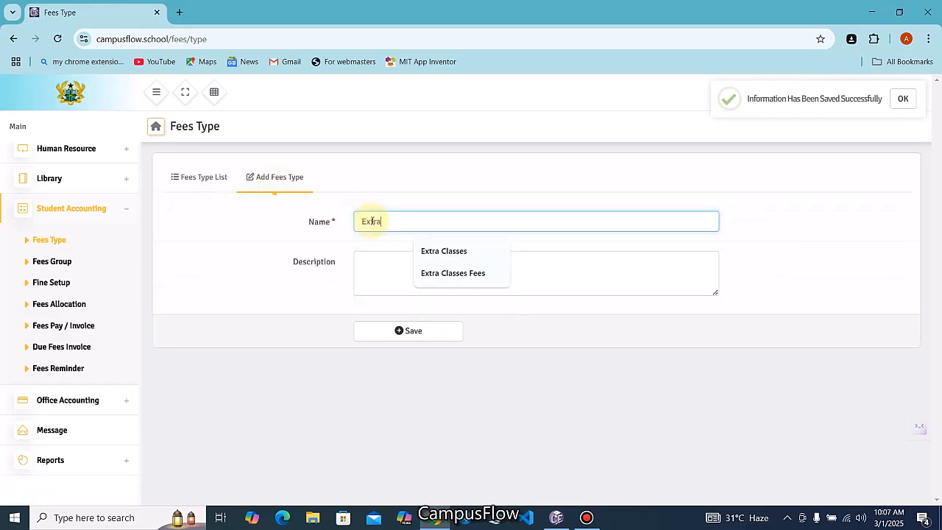
{"action": "type", "text": " Classes"}
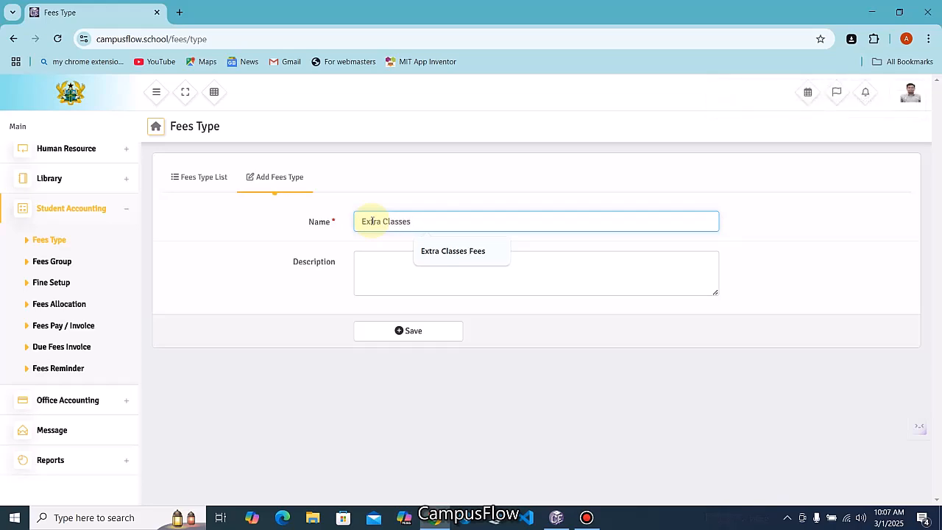
{"action": "key", "text": "BackSpace"}
{"action": "left_click", "coordinate": [376, 273]}
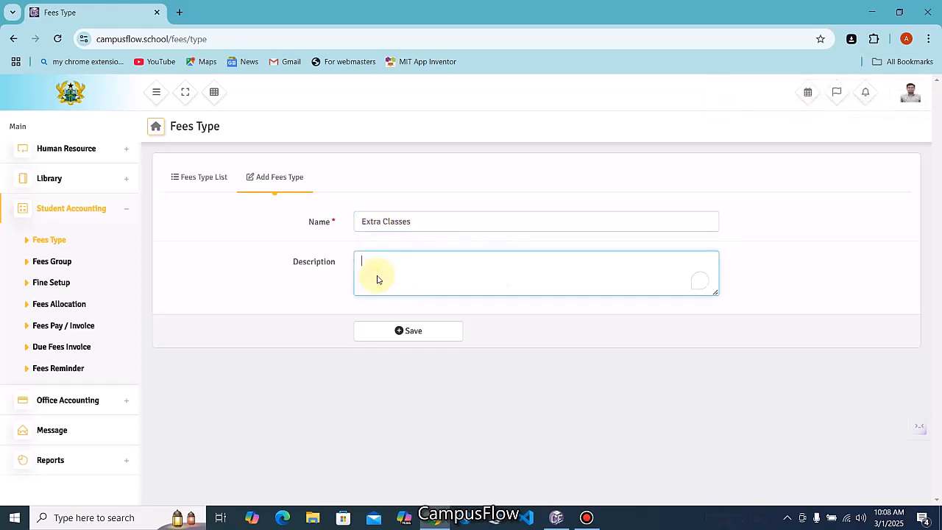
{"action": "type", "text": "Extra"}
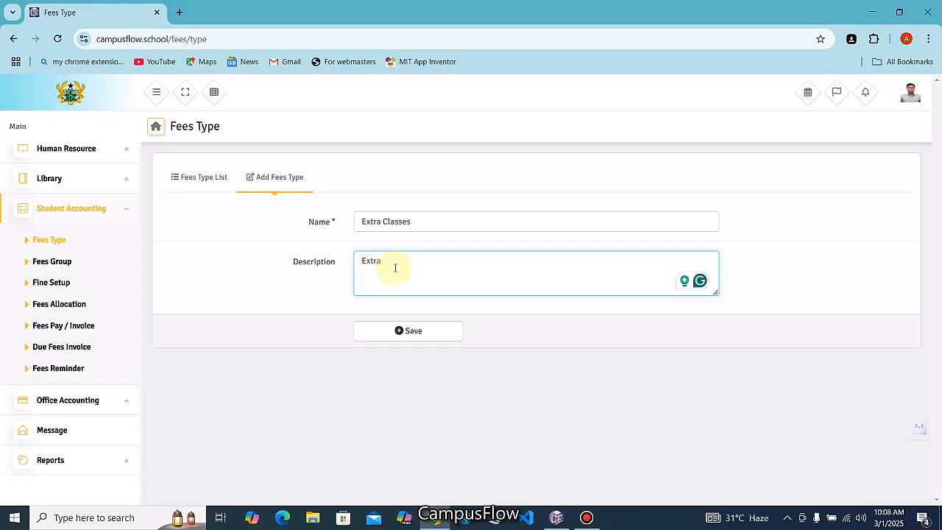
{"action": "type", "text": " classes fees"}
{"action": "left_click", "coordinate": [414, 331]}
Save a Registration Fee type with its description
{"action": "left_click", "coordinate": [384, 220]}
{"action": "type", "text": "Registration Fee"}
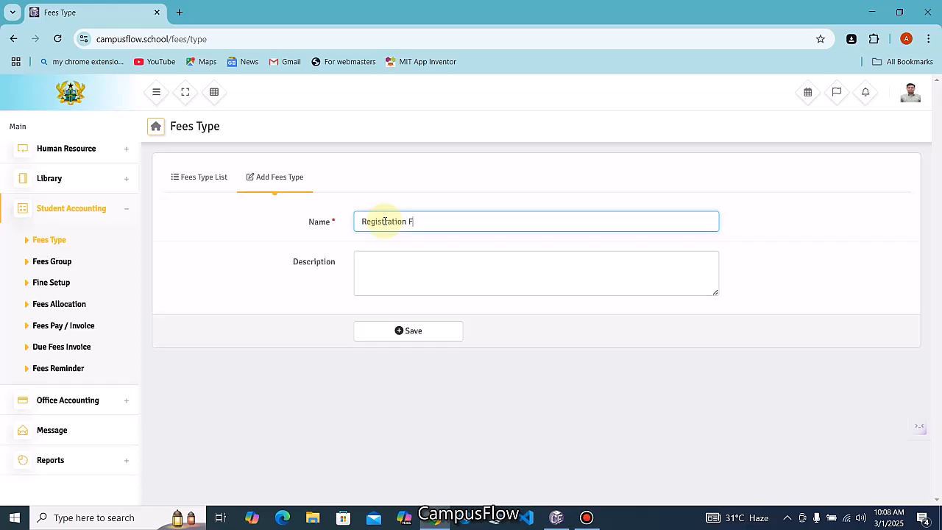
{"action": "left_click", "coordinate": [407, 267]}
{"action": "type", "text": "Registration Fees"}
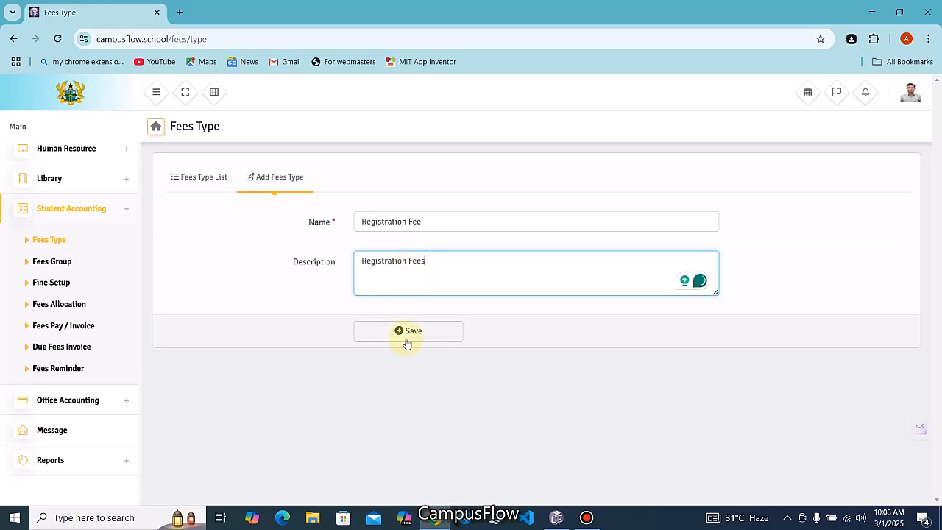
{"action": "left_click", "coordinate": [406, 341]}
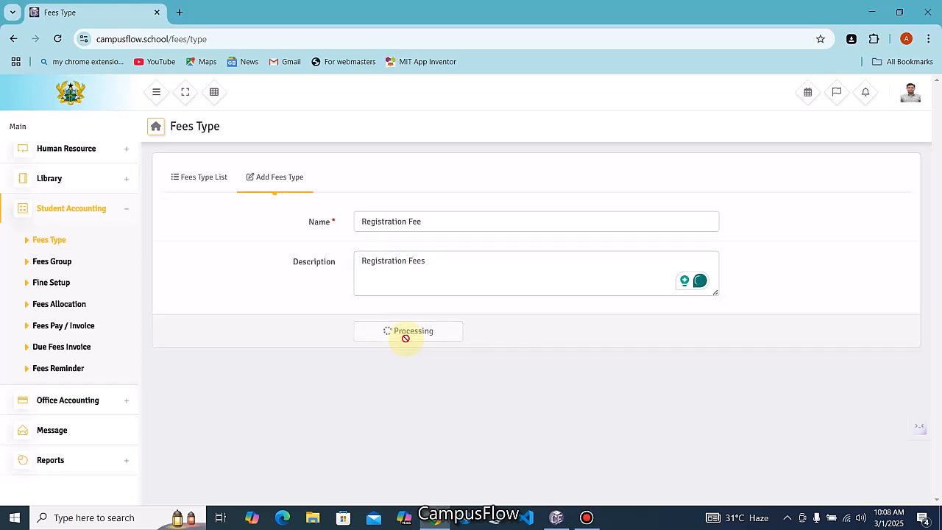
Save an Exam Fees type with description 'Exams Fees'
{"action": "left_click", "coordinate": [274, 178]}
{"action": "left_click", "coordinate": [398, 218]}
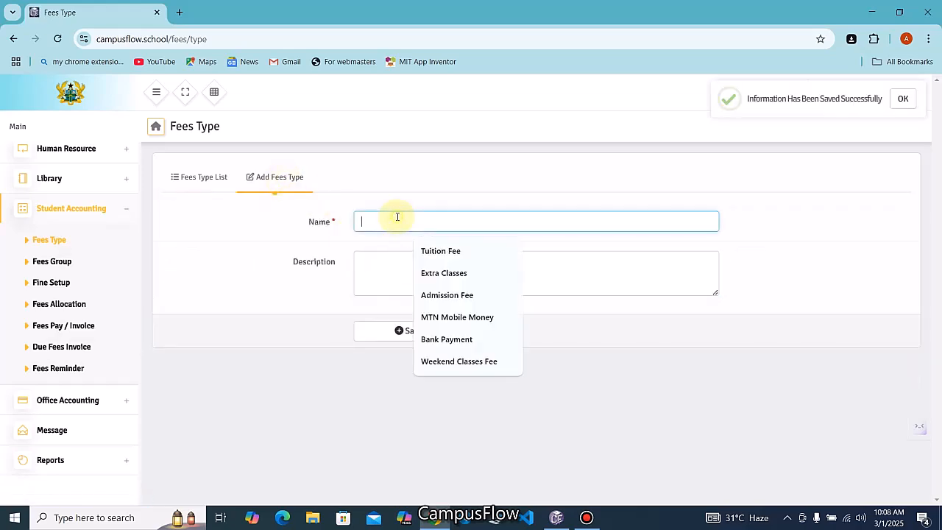
{"action": "type", "text": "Exam Fees"}
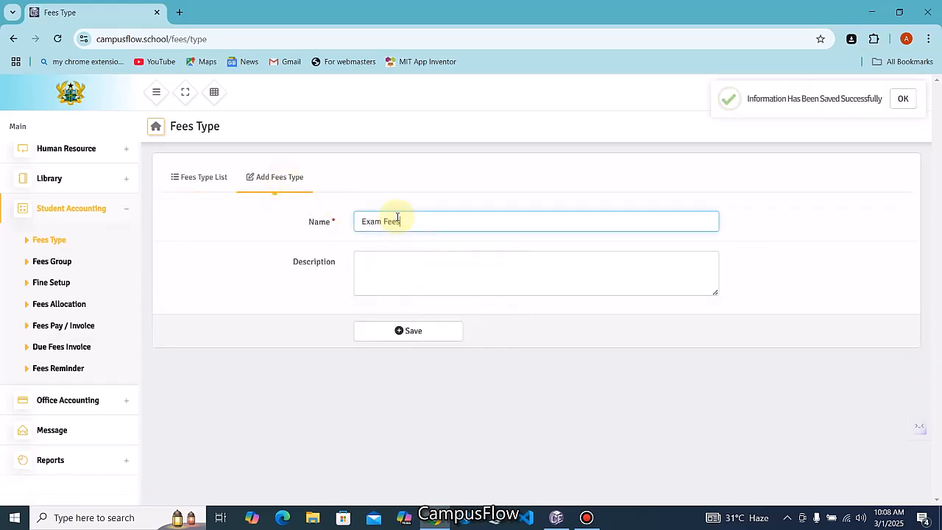
{"action": "left_click", "coordinate": [420, 277]}
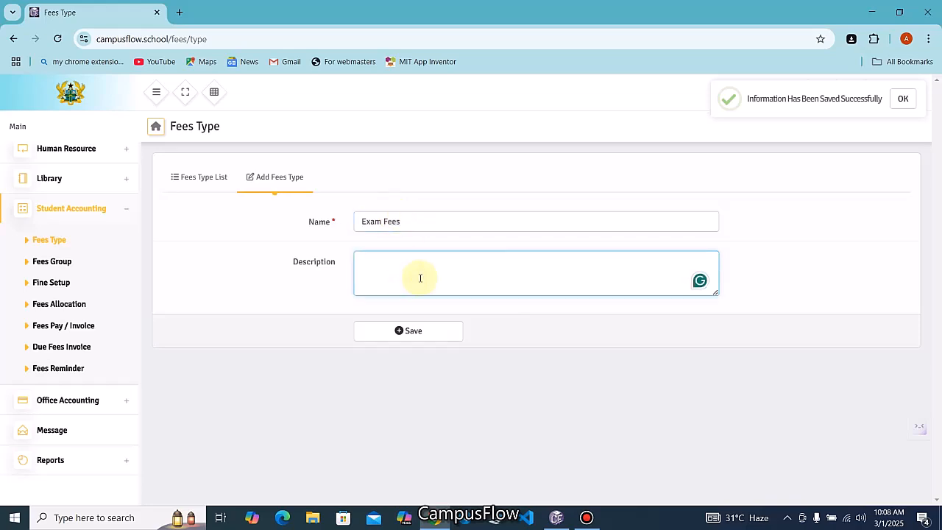
{"action": "type", "text": "Exams"}
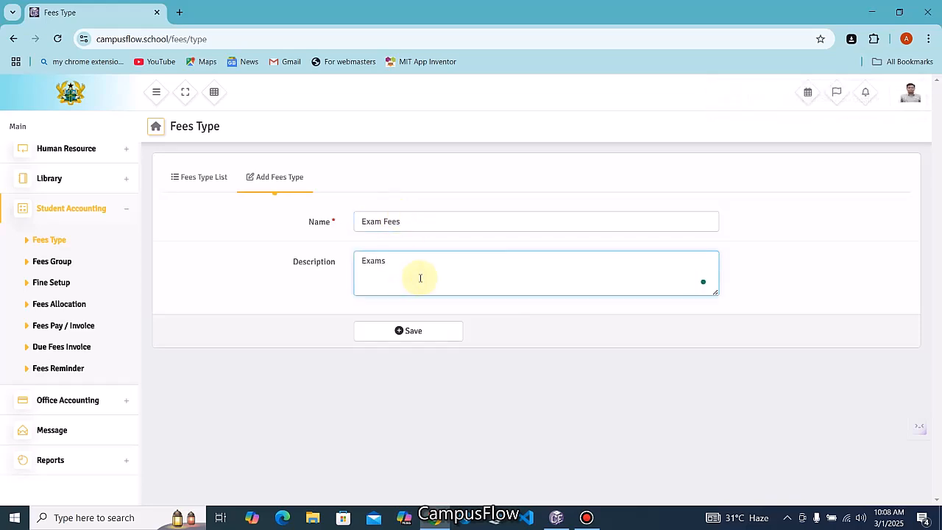
{"action": "type", "text": " Fees"}
{"action": "left_click", "coordinate": [412, 330]}
Fill in an ICT Lab Fees type with description 'ICT Lab Fees'
{"action": "left_click", "coordinate": [275, 178]}
{"action": "left_click", "coordinate": [365, 222]}
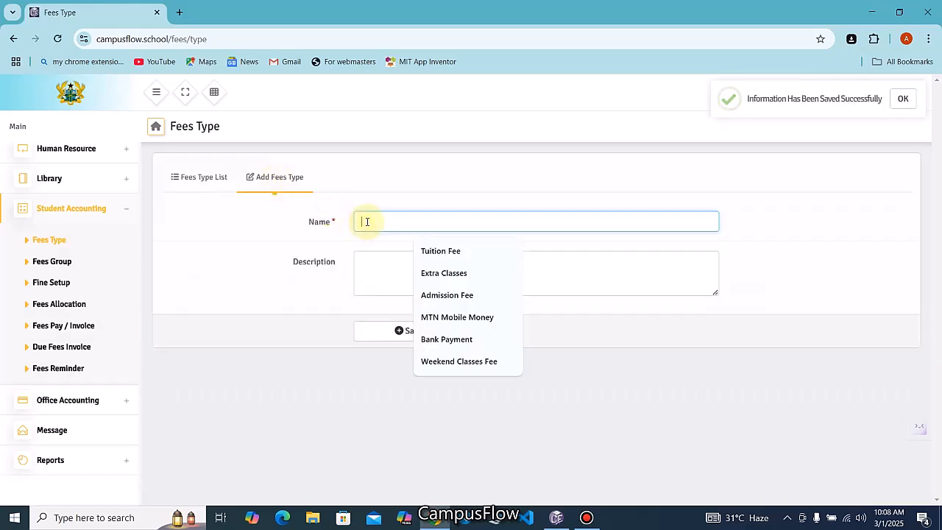
{"action": "type", "text": "ICT"}
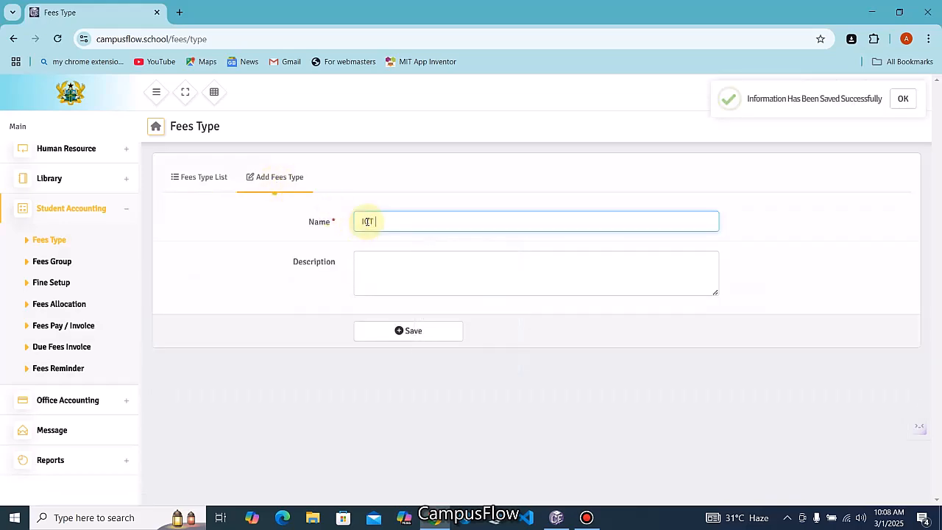
{"action": "type", "text": " Lab Fees"}
{"action": "left_click", "coordinate": [378, 266]}
{"action": "type", "text": "ICT L"}
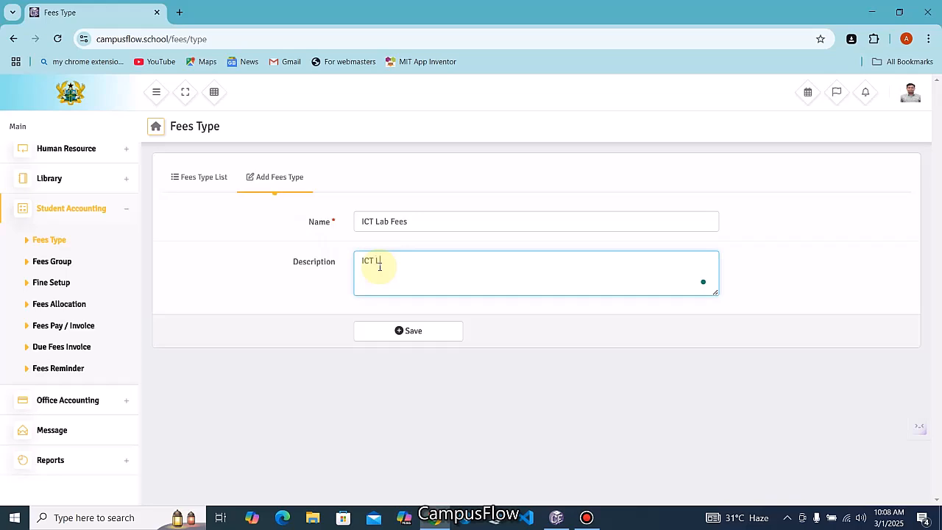
{"action": "type", "text": "ab Fees"}
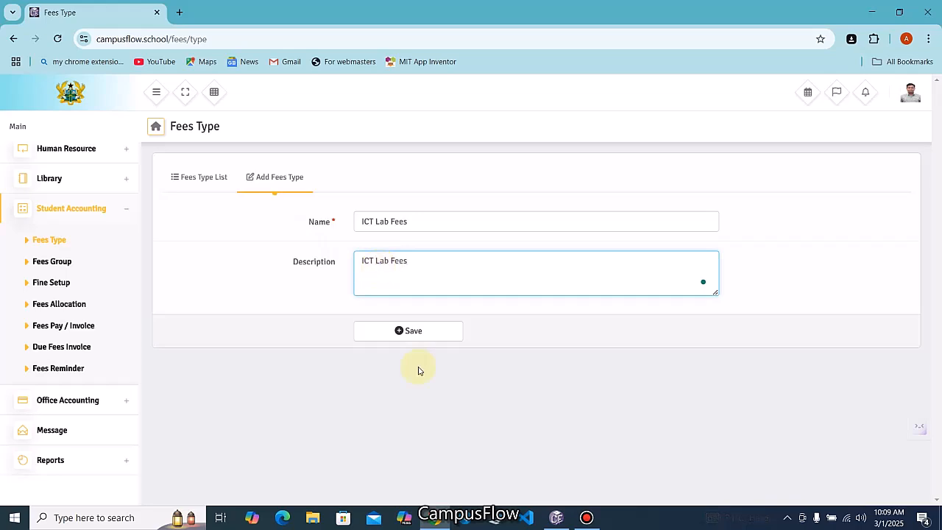
Save the ICT Lab Fees type, making five fee types in the list
{"action": "left_click", "coordinate": [417, 335]}
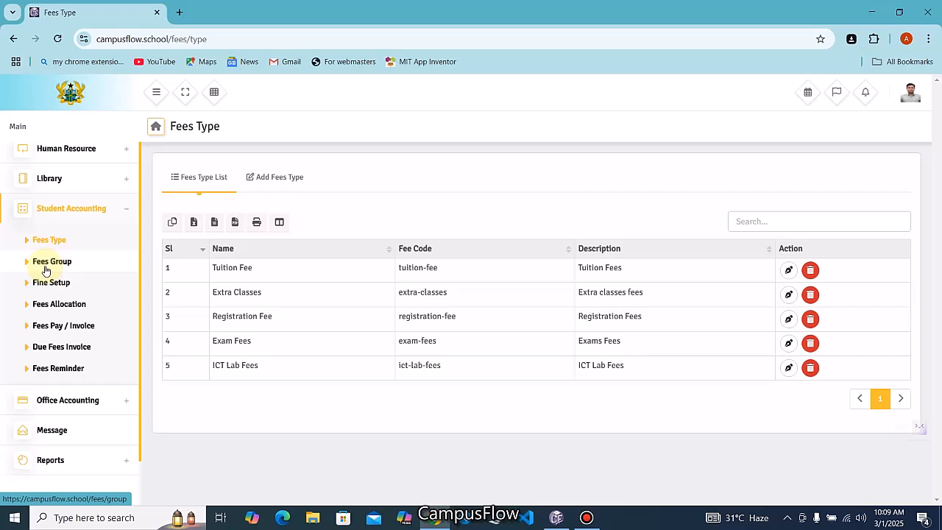
Start a new fees group named Class 1 with description 'Class 1 Fees'
{"action": "left_click", "coordinate": [45, 270]}
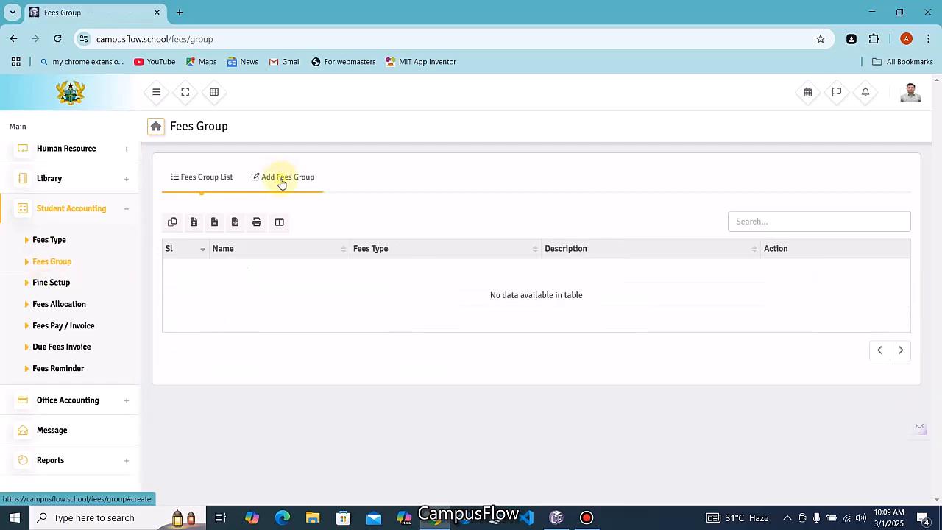
{"action": "left_click", "coordinate": [280, 181]}
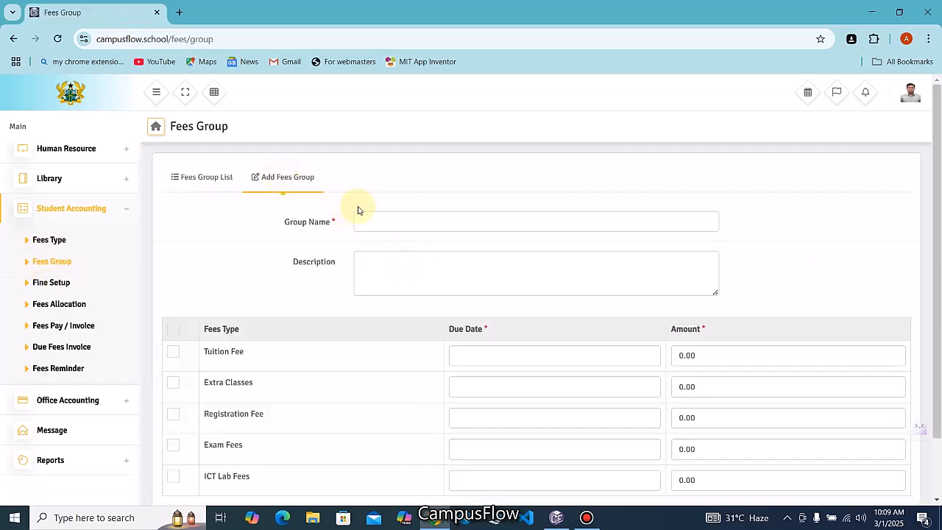
{"action": "left_click", "coordinate": [392, 213]}
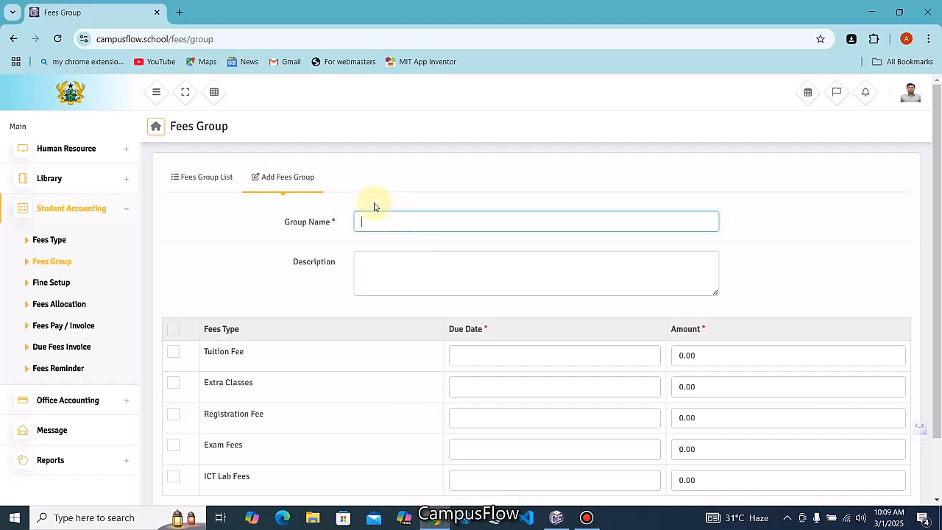
{"action": "type", "text": "Class 1"}
{"action": "left_click", "coordinate": [391, 273]}
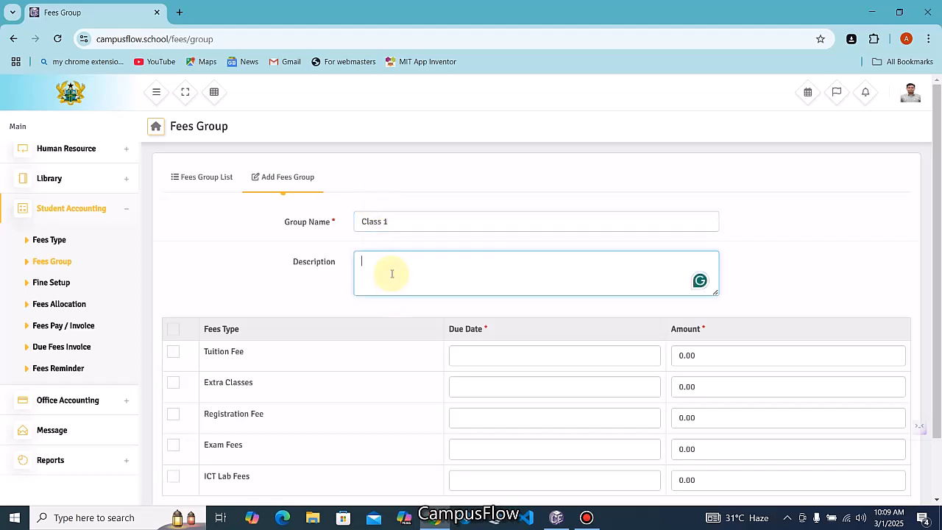
{"action": "type", "text": "Class 1 Fees"}
{"action": "scroll", "coordinate": [197, 357], "scroll_direction": "down", "scroll_amount": 1}
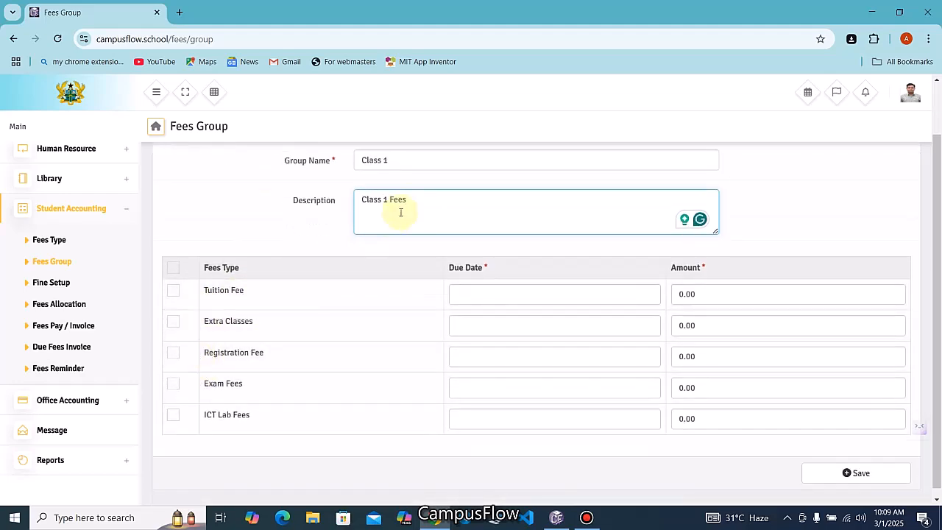
{"action": "scroll", "coordinate": [399, 213], "scroll_direction": "up", "scroll_amount": 1}
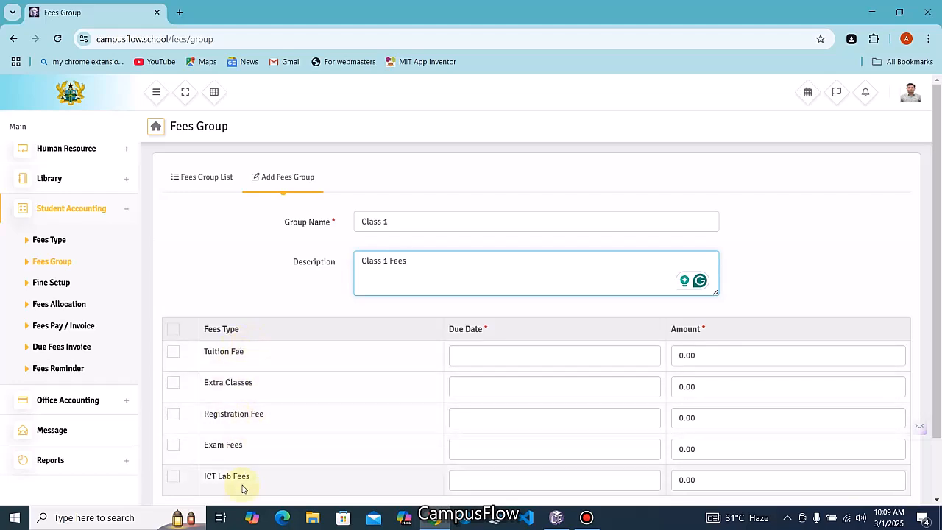
Tick all five fee types and set Tuition Fee and Extra Classes due dates to 2025-03-31
{"action": "left_click", "coordinate": [173, 329]}
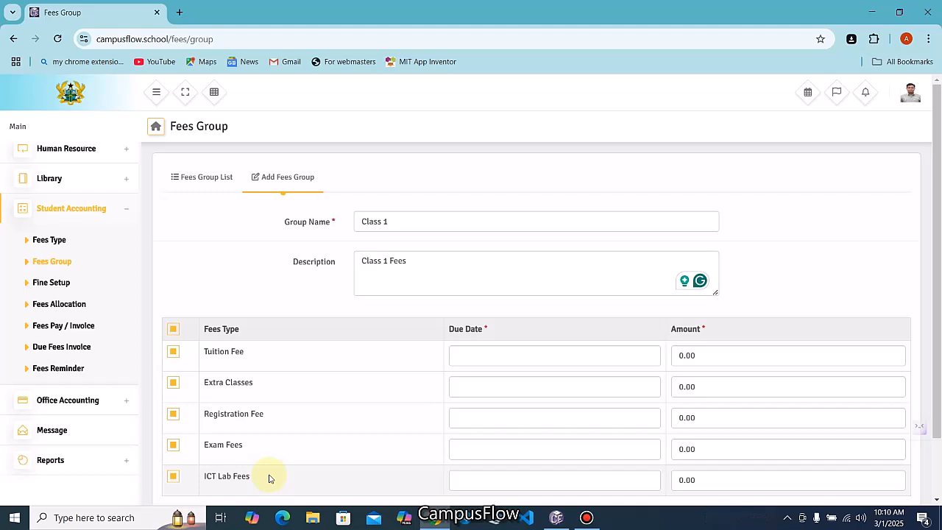
{"action": "left_click", "coordinate": [486, 355]}
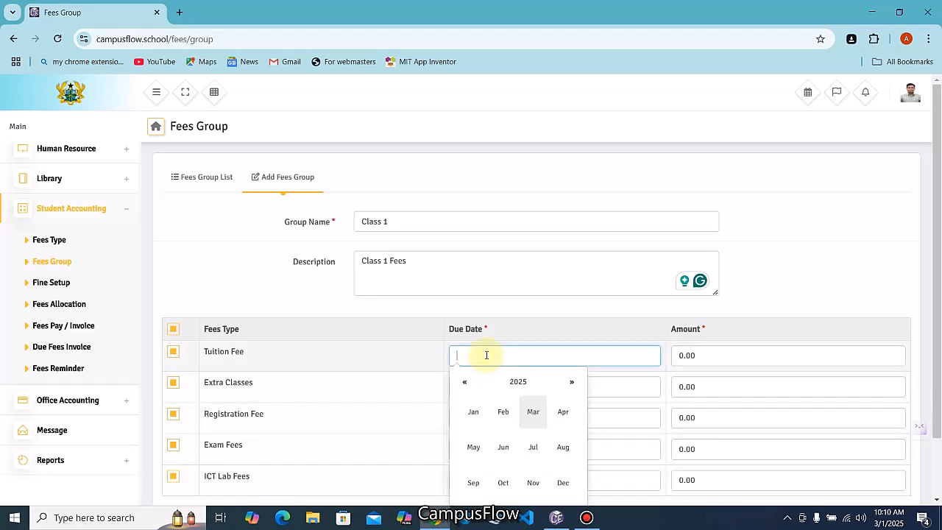
{"action": "left_click", "coordinate": [530, 414]}
{"action": "scroll", "coordinate": [537, 416], "scroll_direction": "down", "scroll_amount": 1}
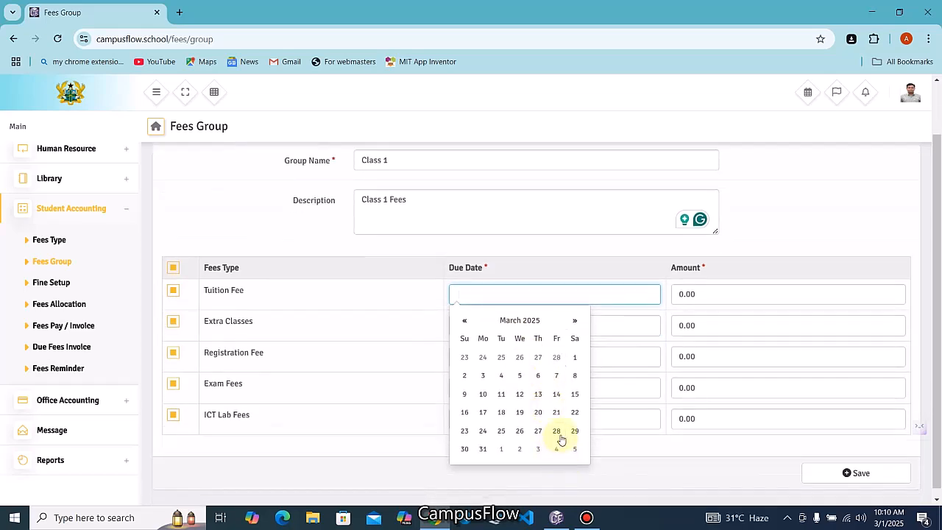
{"action": "left_click", "coordinate": [486, 448]}
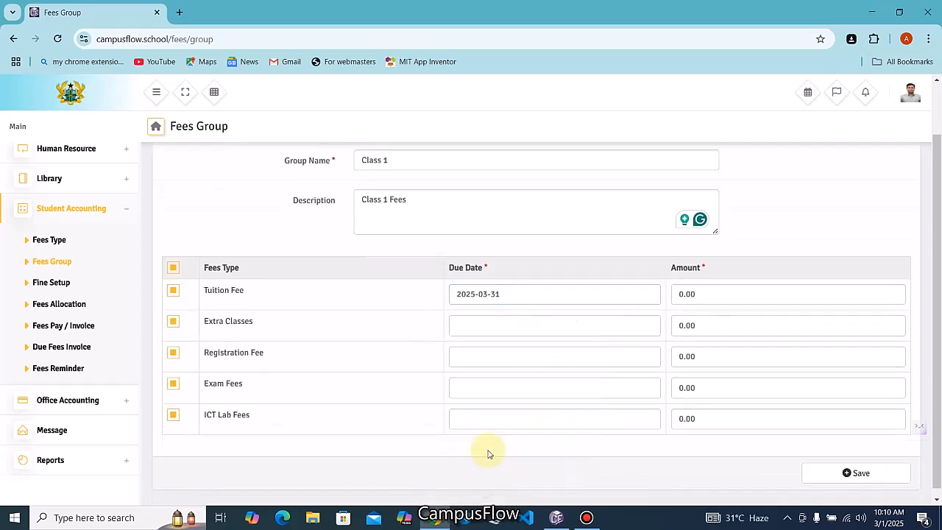
{"action": "left_click", "coordinate": [501, 330]}
{"action": "left_click", "coordinate": [531, 383]}
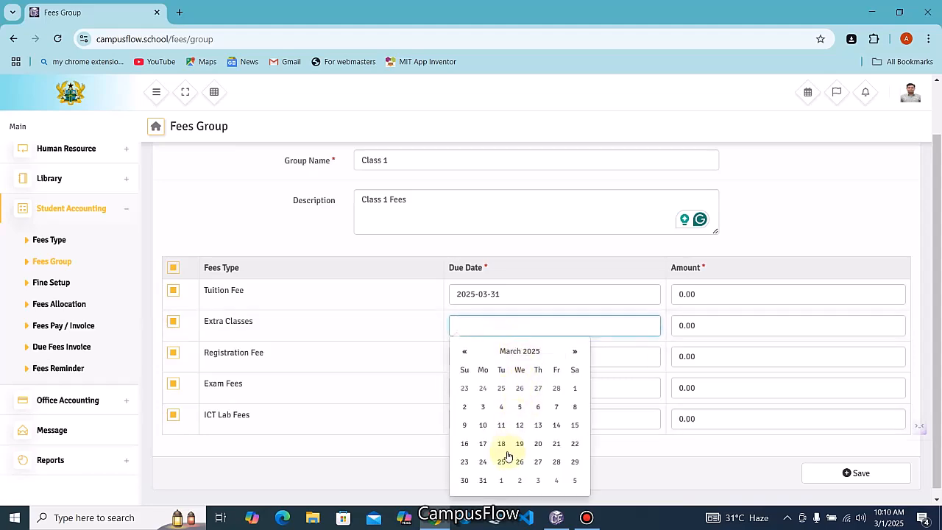
{"action": "left_click", "coordinate": [483, 479]}
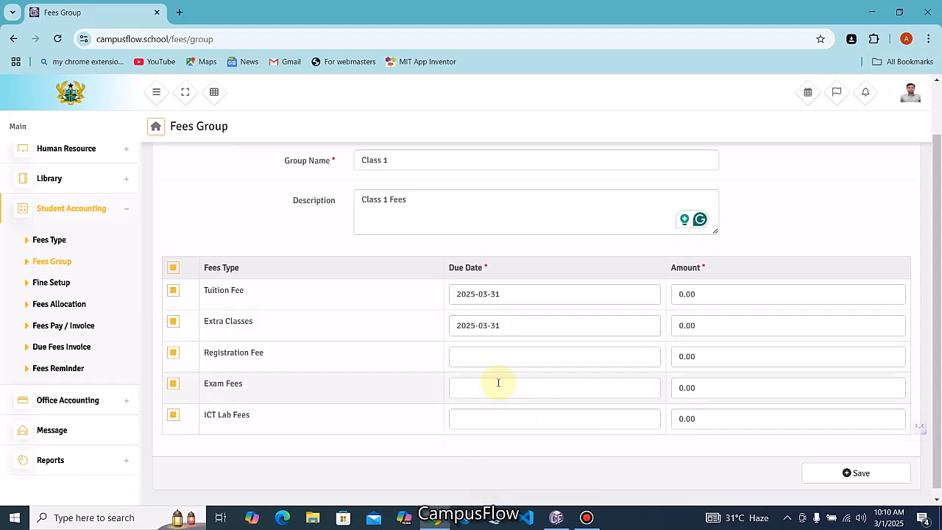
Set the Registration Fee, Exam Fees and ICT Lab Fees due dates to 2025-03-31
{"action": "left_click", "coordinate": [501, 357]}
{"action": "left_click", "coordinate": [531, 414]}
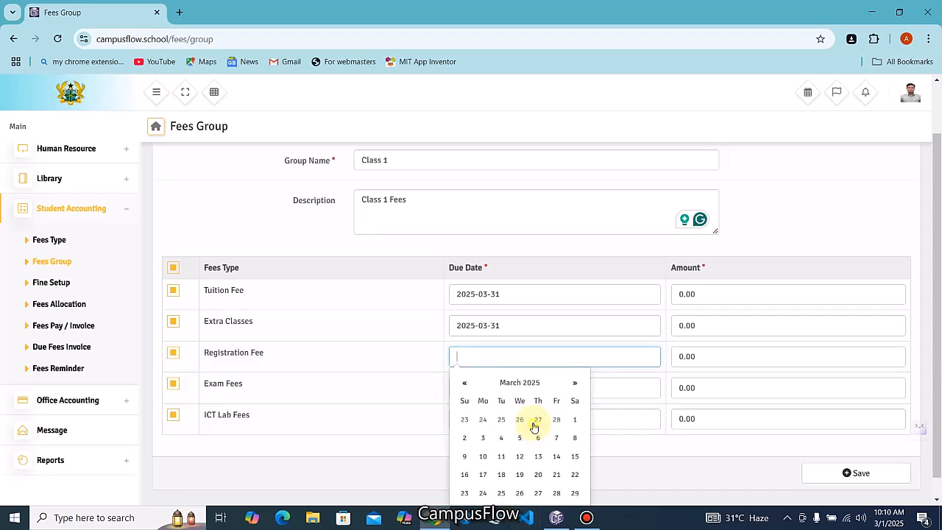
{"action": "scroll", "coordinate": [537, 479], "scroll_direction": "down", "scroll_amount": 1}
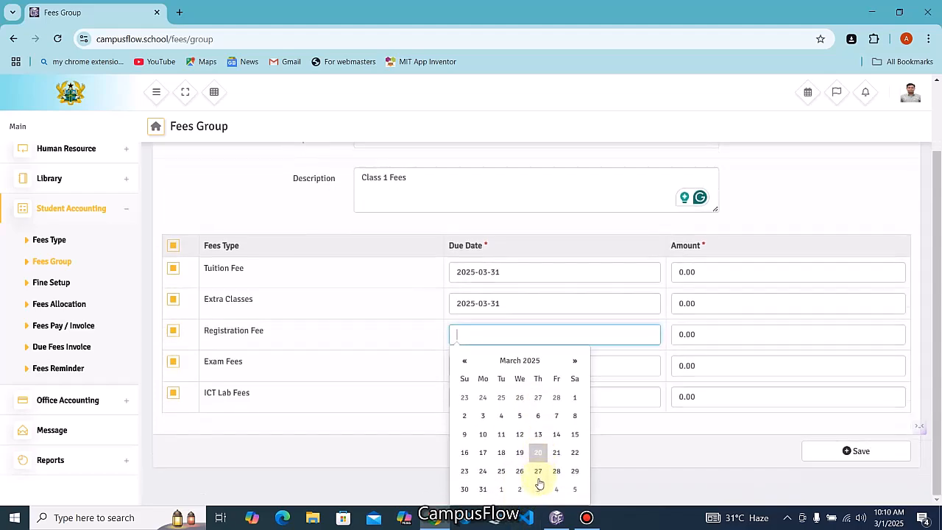
{"action": "left_click", "coordinate": [483, 490]}
{"action": "left_click", "coordinate": [494, 380]}
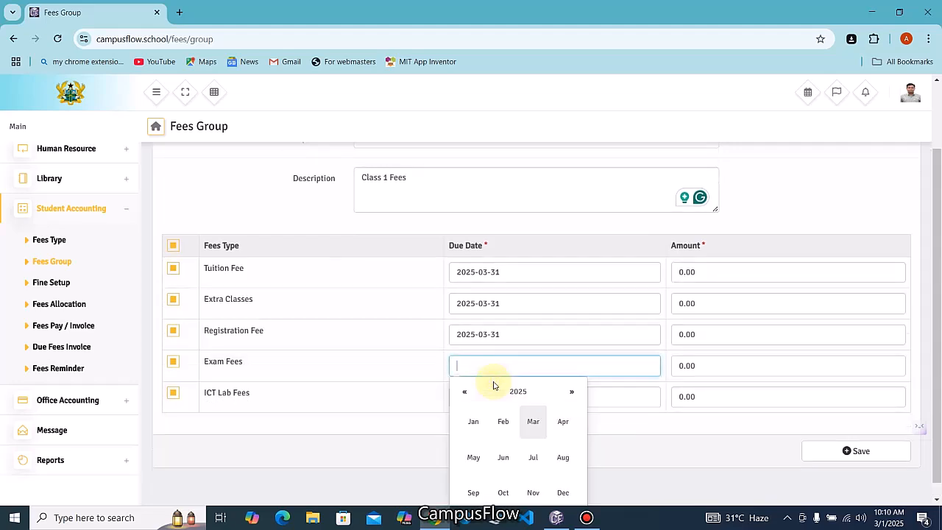
{"action": "left_click", "coordinate": [535, 406]}
{"action": "scroll", "coordinate": [481, 438], "scroll_direction": "down", "scroll_amount": 1}
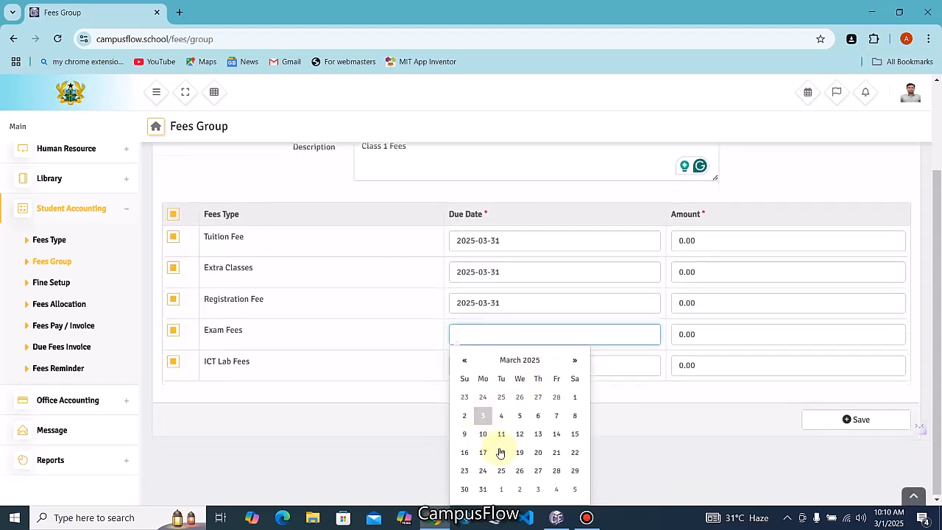
{"action": "left_click", "coordinate": [482, 489]}
{"action": "left_click", "coordinate": [493, 412]}
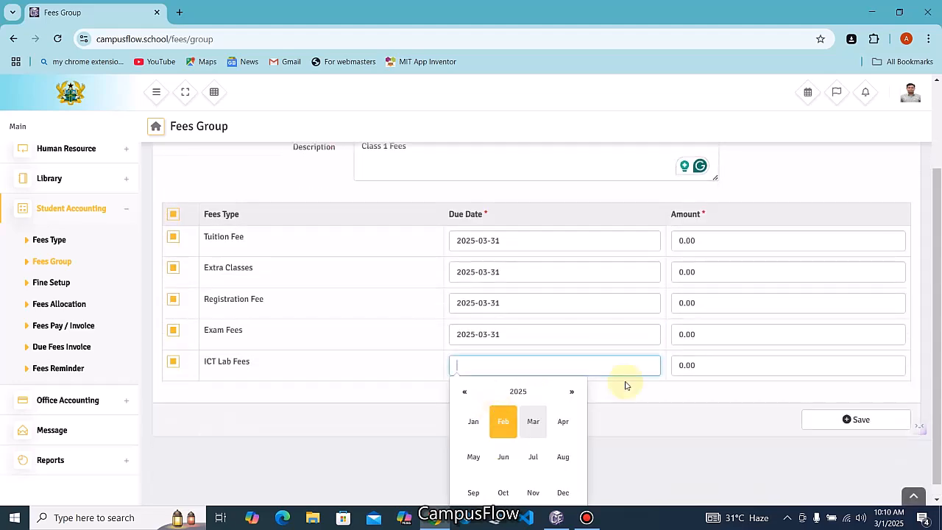
{"action": "scroll", "coordinate": [596, 400], "scroll_direction": "down", "scroll_amount": 1}
{"action": "left_click", "coordinate": [536, 406]}
{"action": "scroll", "coordinate": [538, 405], "scroll_direction": "down", "scroll_amount": 1}
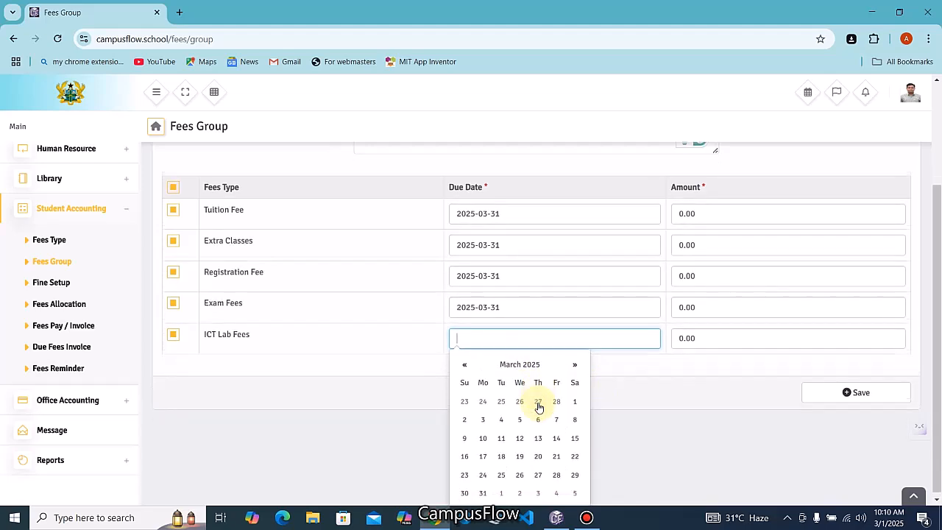
{"action": "left_click", "coordinate": [483, 489]}
{"action": "scroll", "coordinate": [481, 490], "scroll_direction": "up", "scroll_amount": 1}
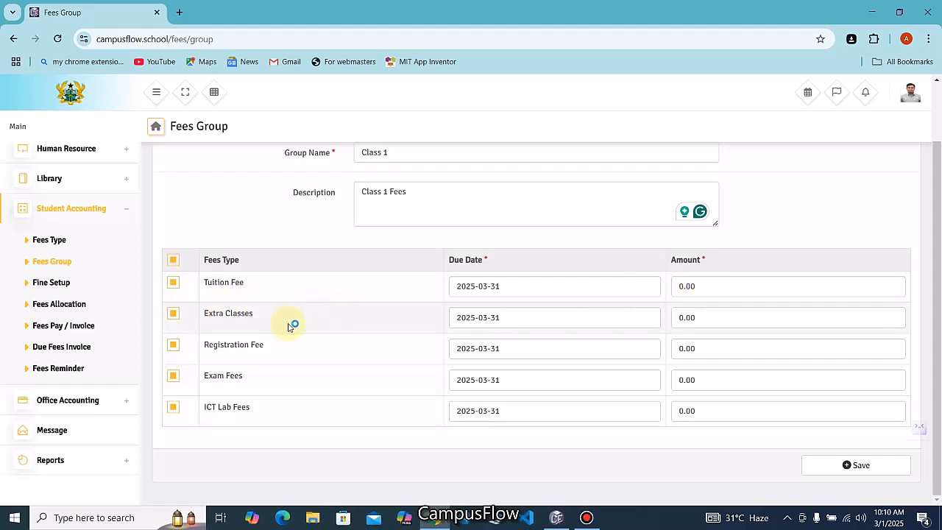
Fill in the Class 1 fee amounts: 100, 20, 50, 120 and 70
{"action": "left_click", "coordinate": [706, 287]}
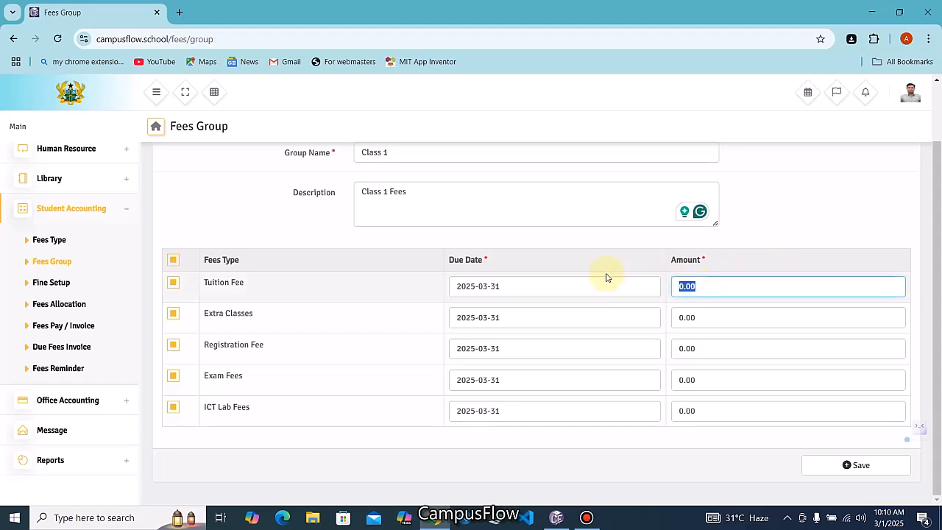
{"action": "type", "text": "100"}
{"action": "left_click", "coordinate": [718, 317]}
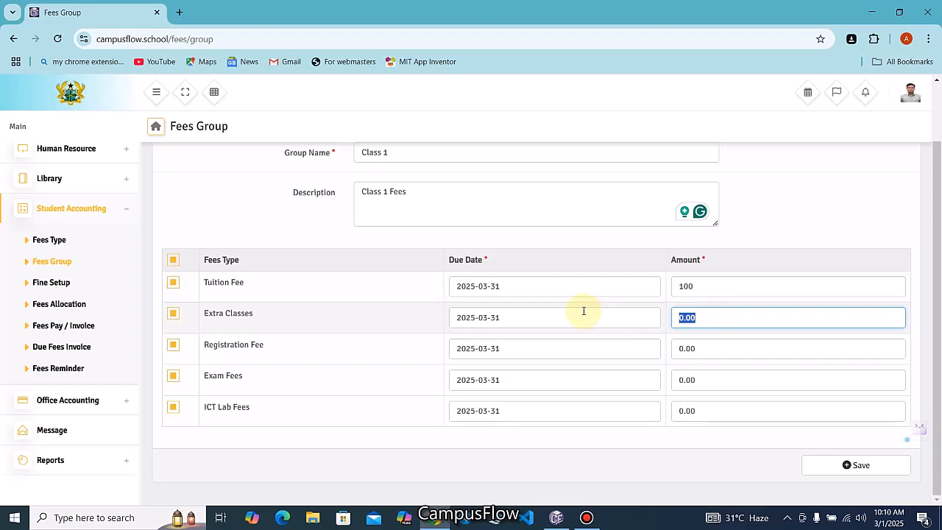
{"action": "type", "text": "20"}
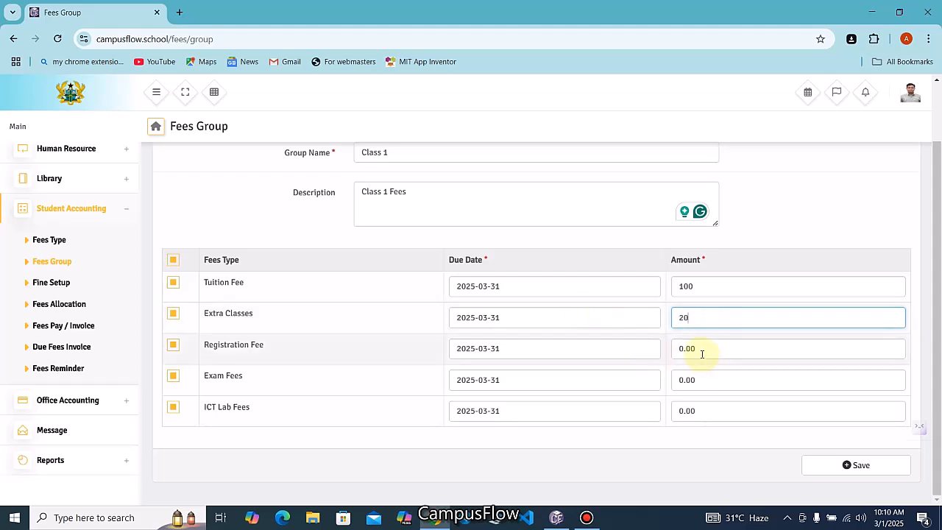
{"action": "left_click", "coordinate": [703, 349]}
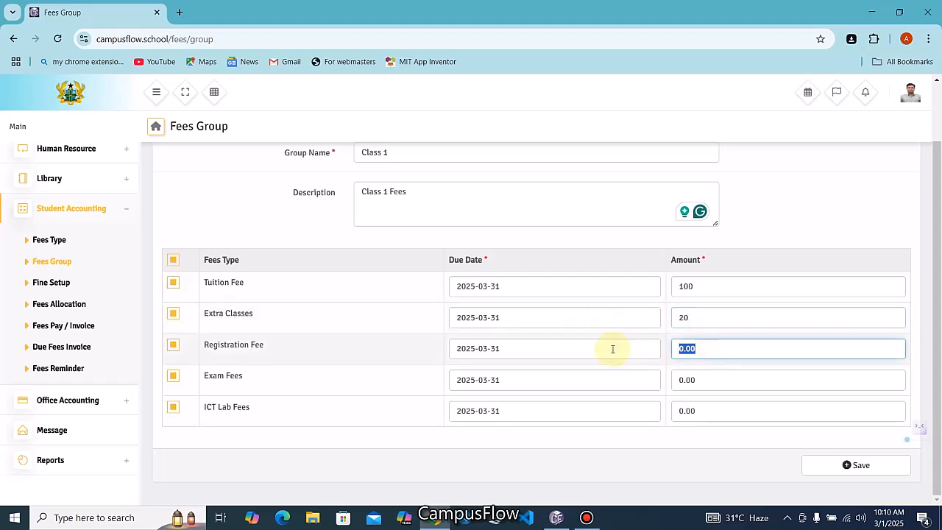
{"action": "type", "text": "50"}
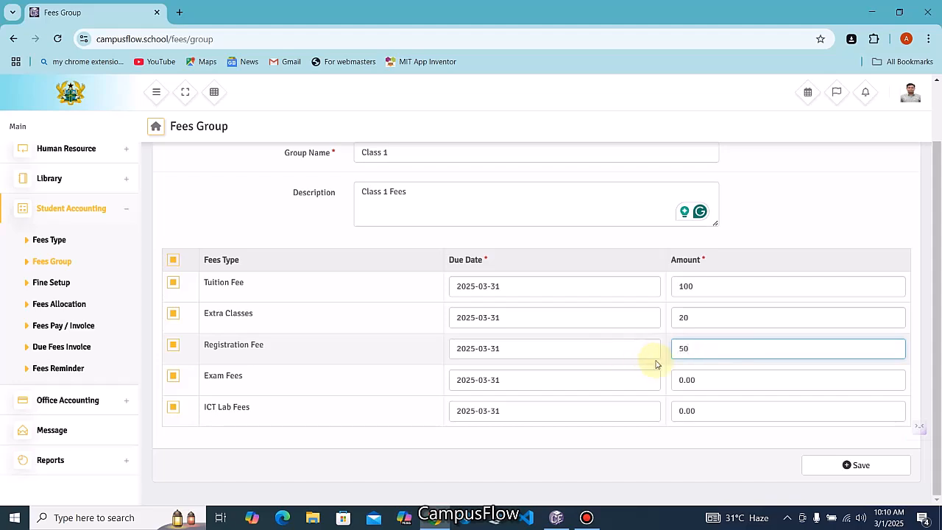
{"action": "left_click", "coordinate": [703, 379]}
{"action": "type", "text": "120"}
{"action": "left_click", "coordinate": [700, 410]}
{"action": "type", "text": "70"}
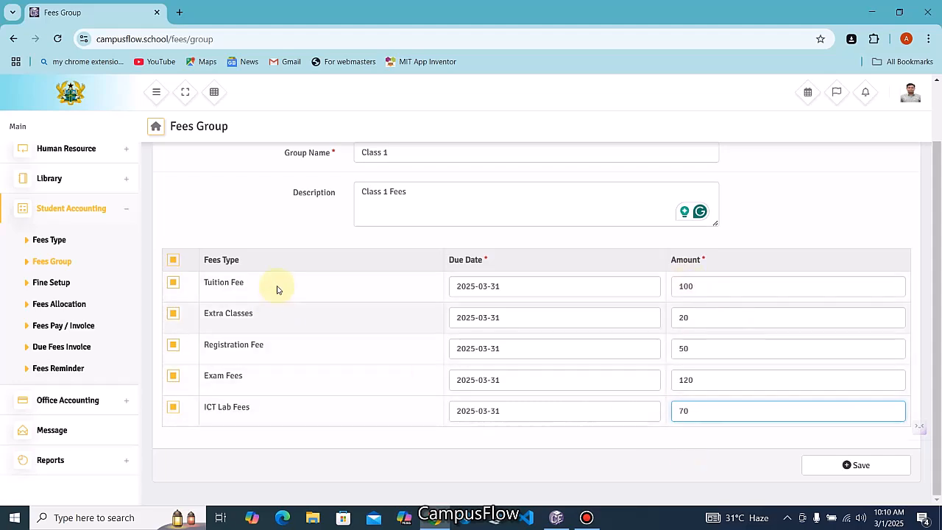
{"action": "scroll", "coordinate": [358, 204], "scroll_direction": "up", "scroll_amount": 2}
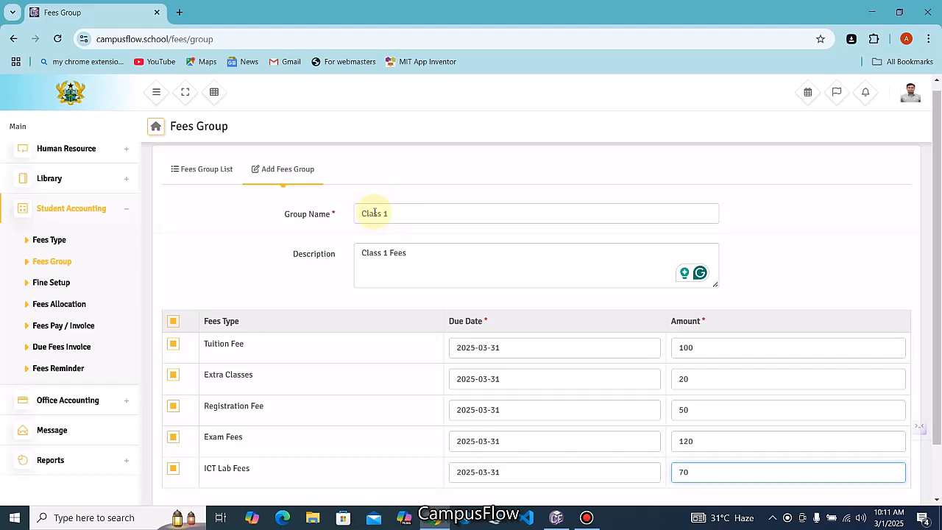
{"action": "scroll", "coordinate": [587, 332], "scroll_direction": "down", "scroll_amount": 2}
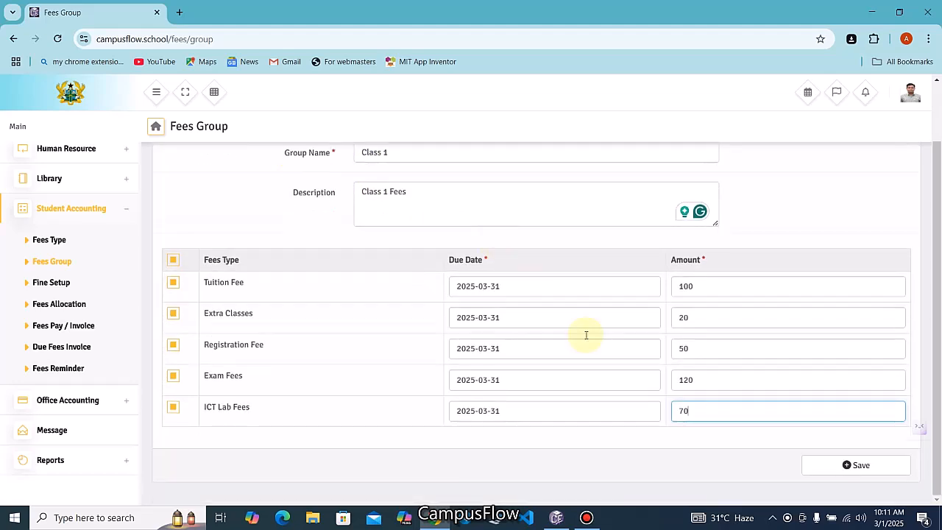
Save the Class 1 fees group and reopen it for editing from the Fees Group List
{"action": "left_click", "coordinate": [855, 470]}
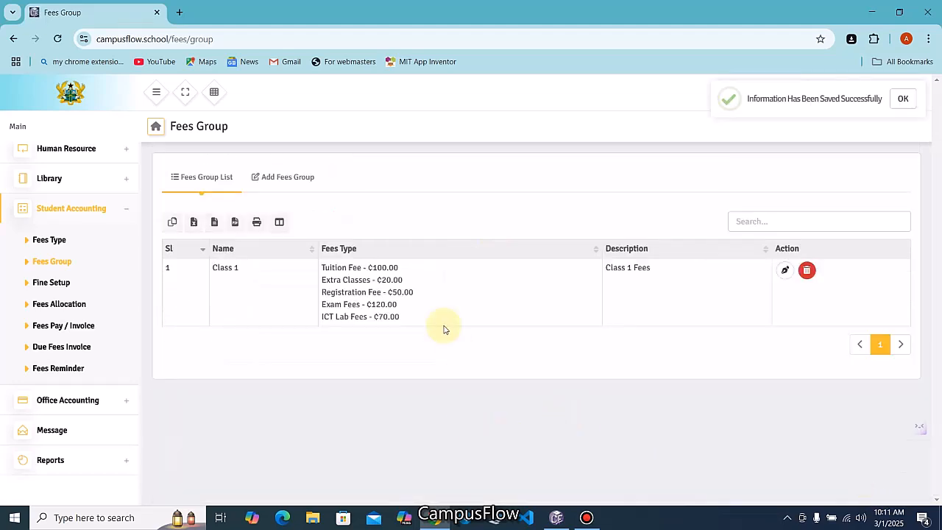
{"action": "left_click", "coordinate": [300, 178]}
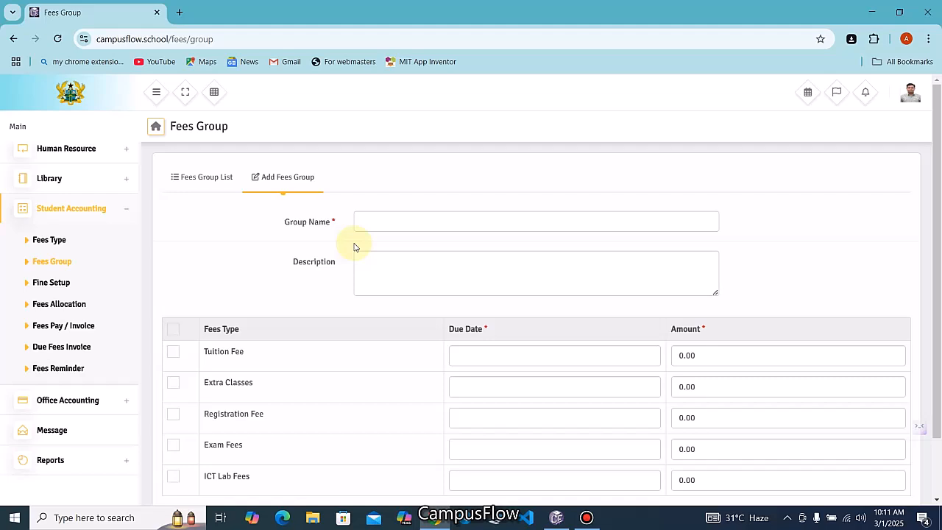
{"action": "left_click", "coordinate": [212, 177]}
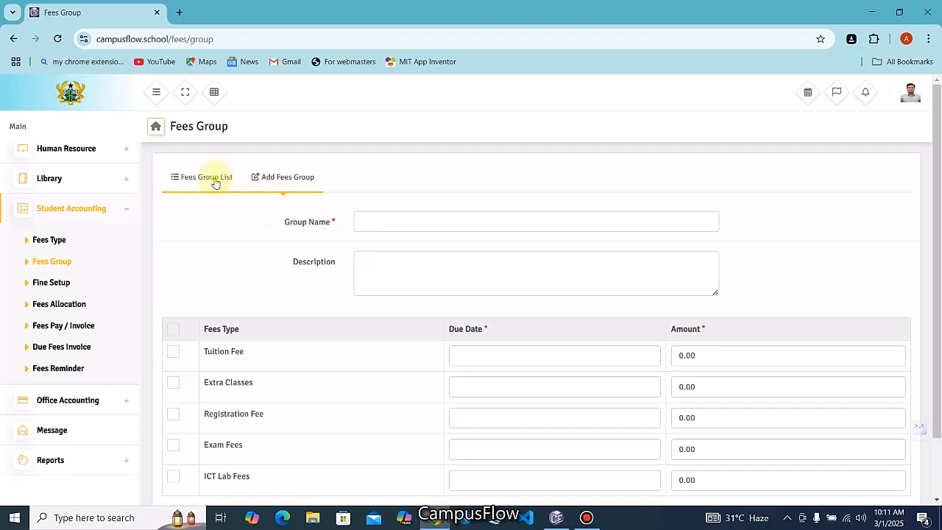
{"action": "left_click", "coordinate": [785, 271]}
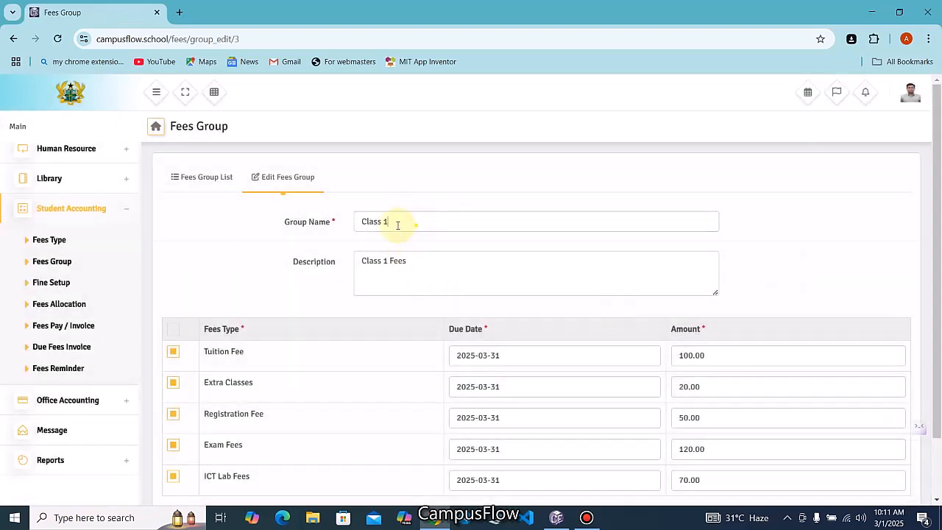
Rename the group from Class 1 to 'Lower Primary', correcting the misspelling
{"action": "left_click_drag", "start_coordinate": [416, 225], "coordinate": [315, 230]}
{"action": "type", "text": "Lower"}
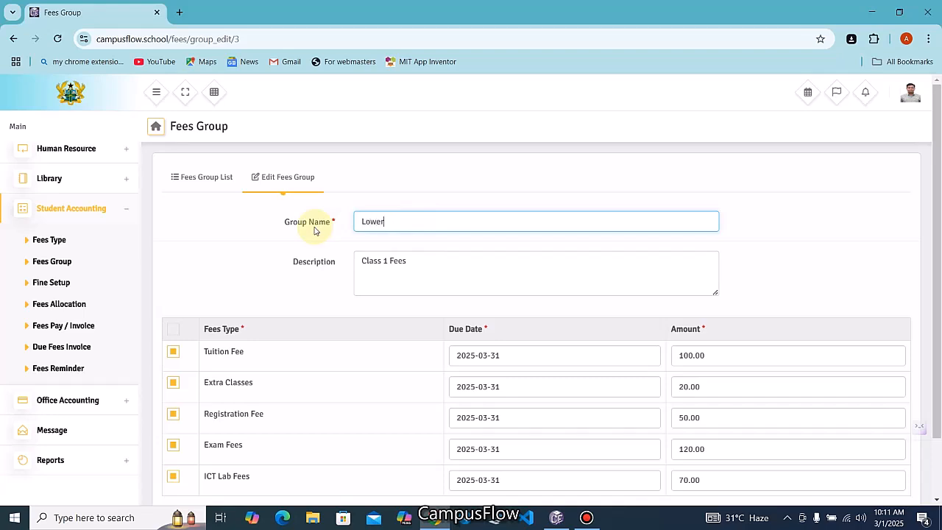
{"action": "key", "text": "super+s"}
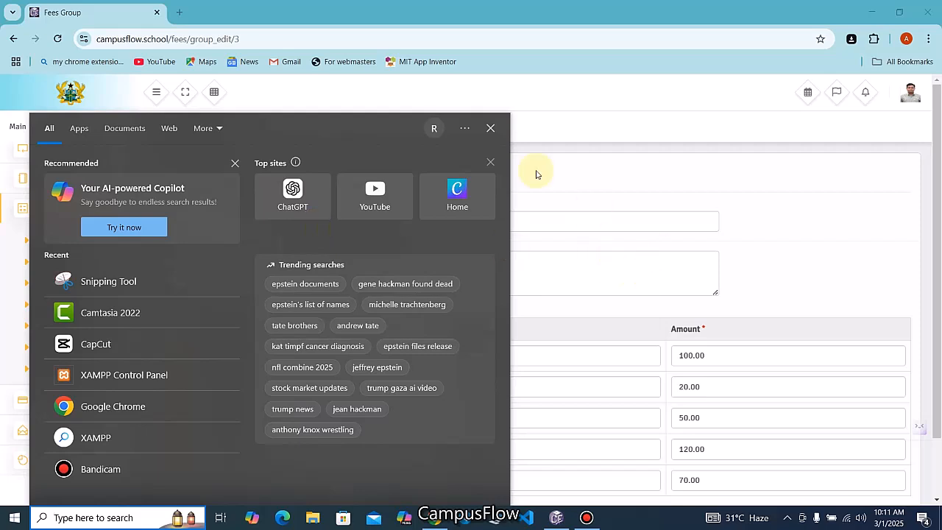
{"action": "left_click", "coordinate": [550, 211]}
{"action": "left_click", "coordinate": [502, 223]}
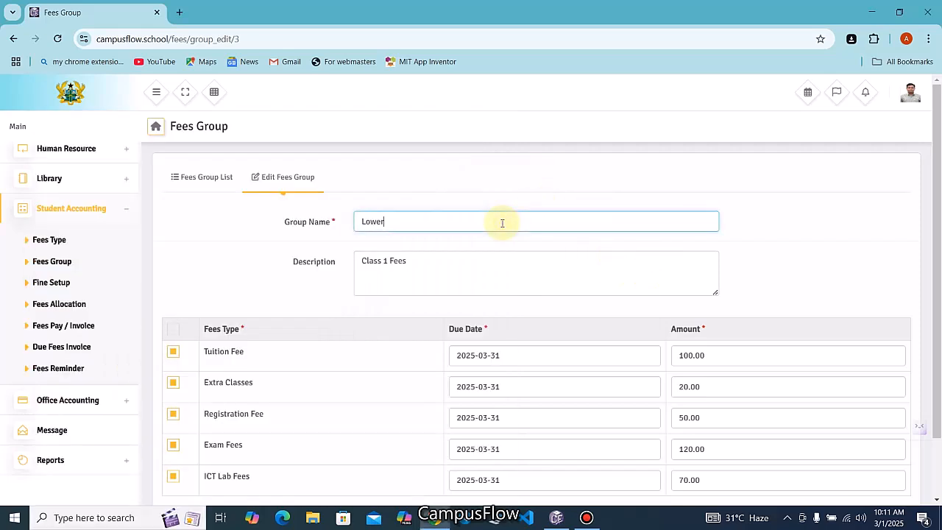
{"action": "type", "text": "Primamry"}
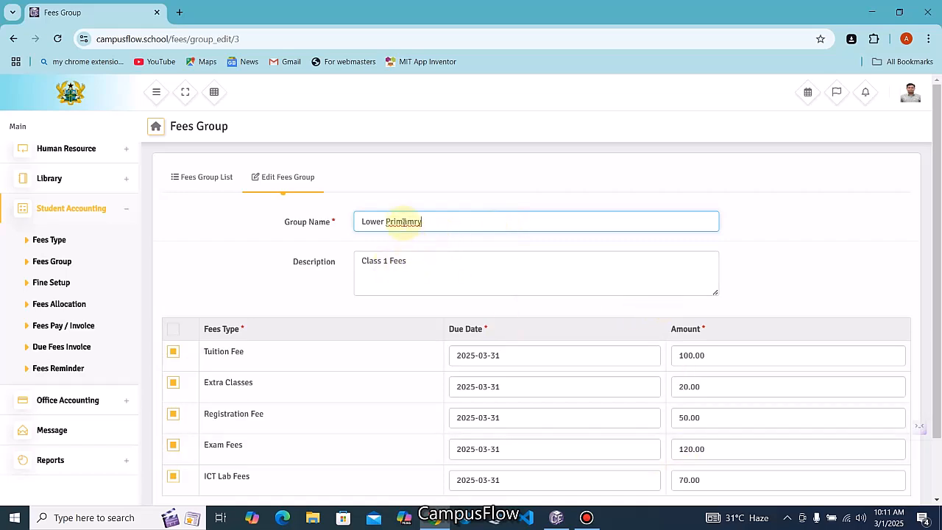
{"action": "right_click", "coordinate": [403, 221]}
{"action": "left_click", "coordinate": [438, 238]}
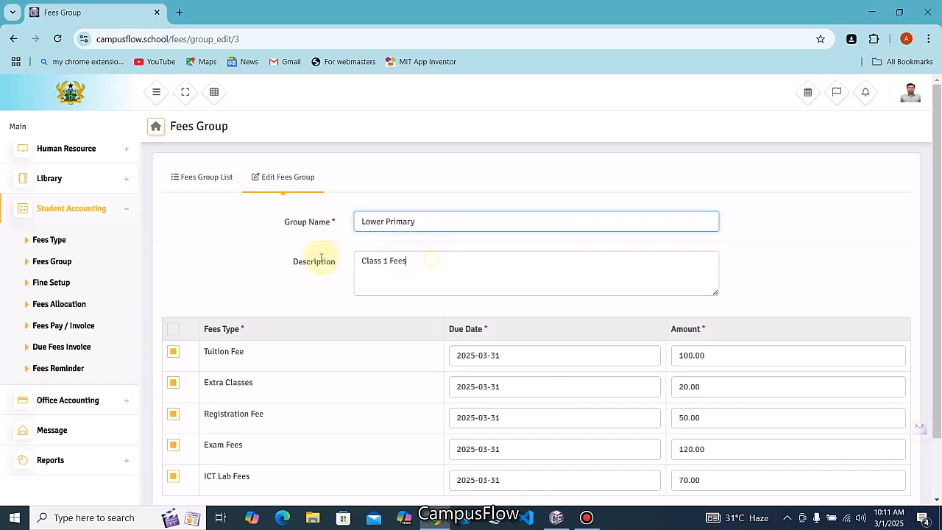
Change the description to 'Lower Primary Fees' and update the group
{"action": "triple_click", "coordinate": [418, 261]}
{"action": "type", "text": "Low"}
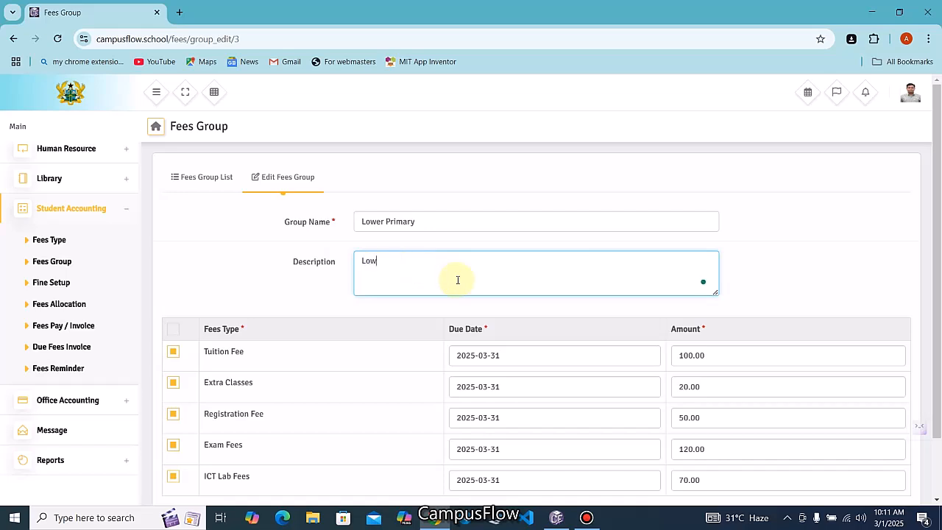
{"action": "type", "text": "er Primary Fees"}
{"action": "scroll", "coordinate": [485, 301], "scroll_direction": "down", "scroll_amount": 2}
{"action": "left_click", "coordinate": [874, 469]}
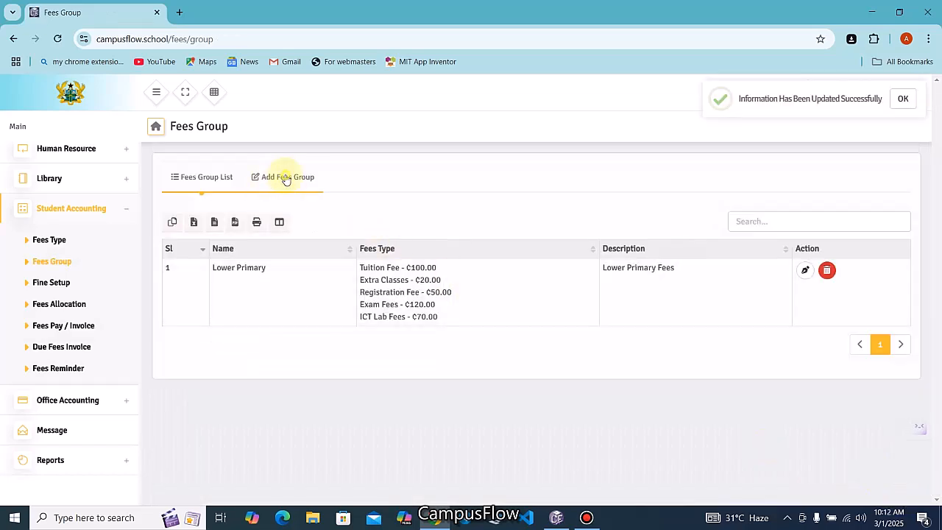
{"action": "left_click", "coordinate": [285, 180]}
Name the new group 'Upper Primary', enter its description, and include every fee type
{"action": "left_click", "coordinate": [384, 225]}
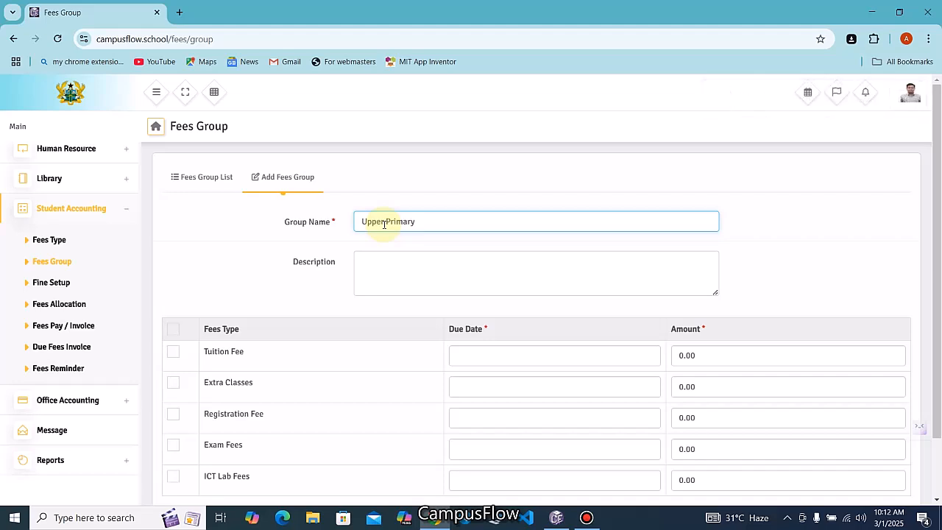
{"action": "left_click", "coordinate": [385, 258]}
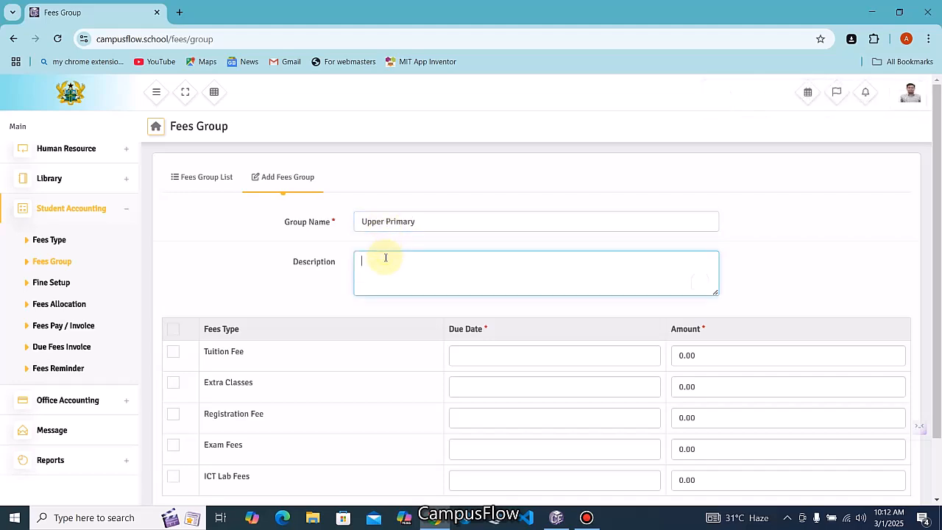
{"action": "type", "text": "Upper Primary Fees"}
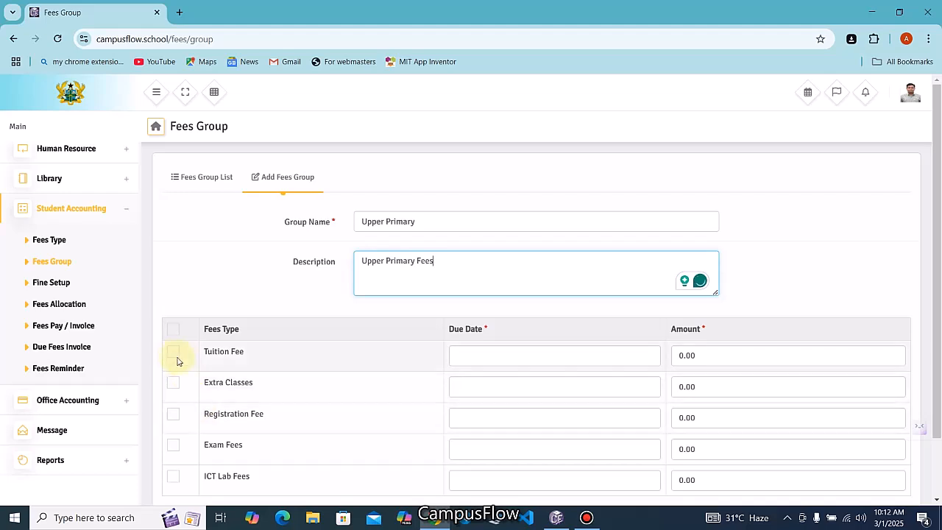
{"action": "left_click", "coordinate": [174, 332]}
{"action": "left_click", "coordinate": [175, 335]}
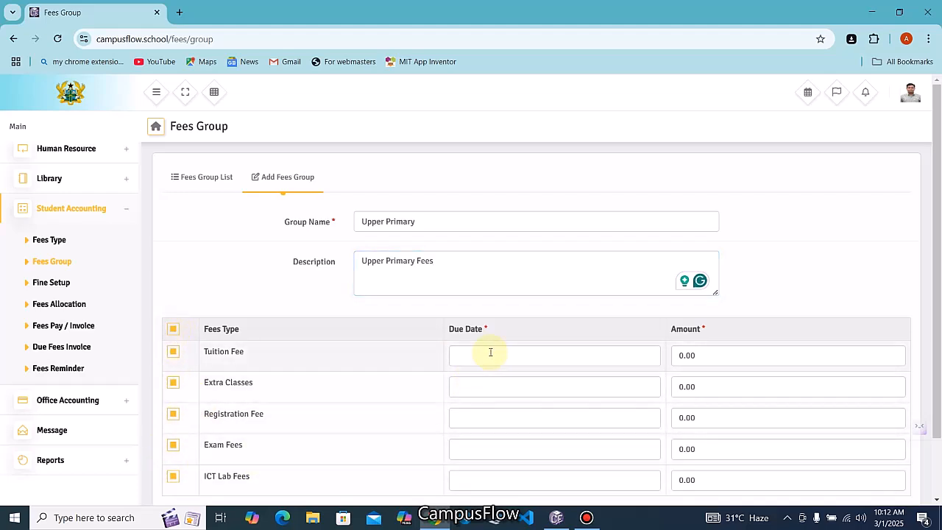
Set all five fee due dates to 2025-03-31
{"action": "scroll", "coordinate": [490, 353], "scroll_direction": "down", "scroll_amount": 1}
{"action": "left_click", "coordinate": [507, 287]}
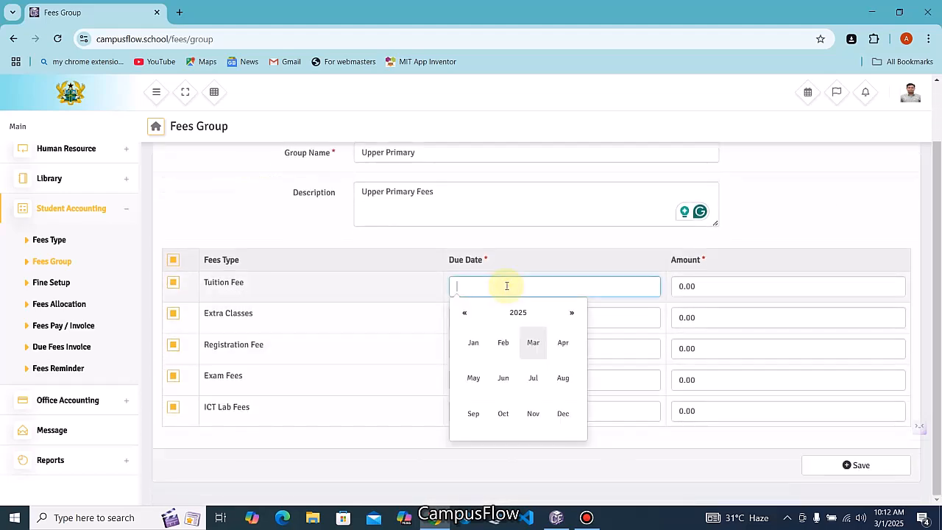
{"action": "left_click", "coordinate": [532, 344]}
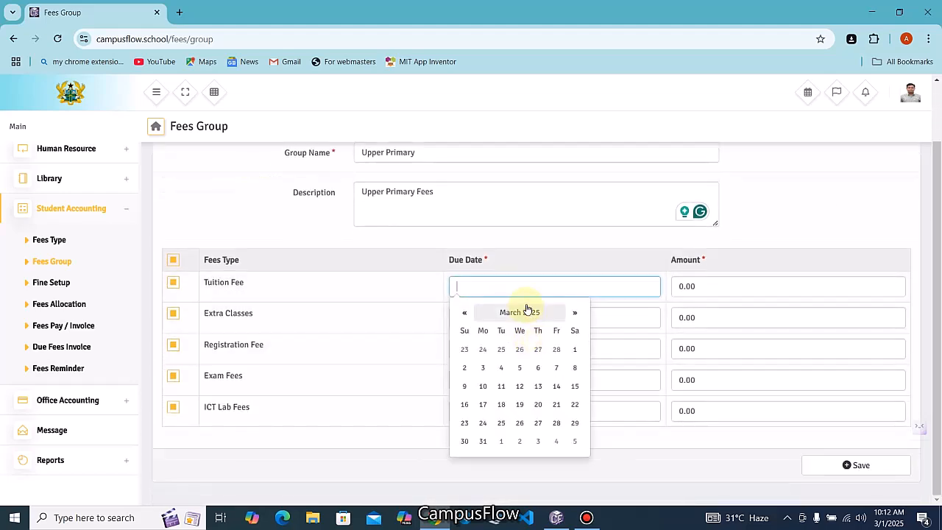
{"action": "left_click", "coordinate": [503, 446]}
{"action": "left_click", "coordinate": [486, 317]}
{"action": "left_click", "coordinate": [482, 472]}
{"action": "left_click", "coordinate": [486, 348]}
{"action": "left_click", "coordinate": [483, 489]}
{"action": "left_click", "coordinate": [485, 365]}
{"action": "left_click", "coordinate": [483, 488]}
{"action": "left_click", "coordinate": [486, 366]}
{"action": "left_click", "coordinate": [482, 488]}
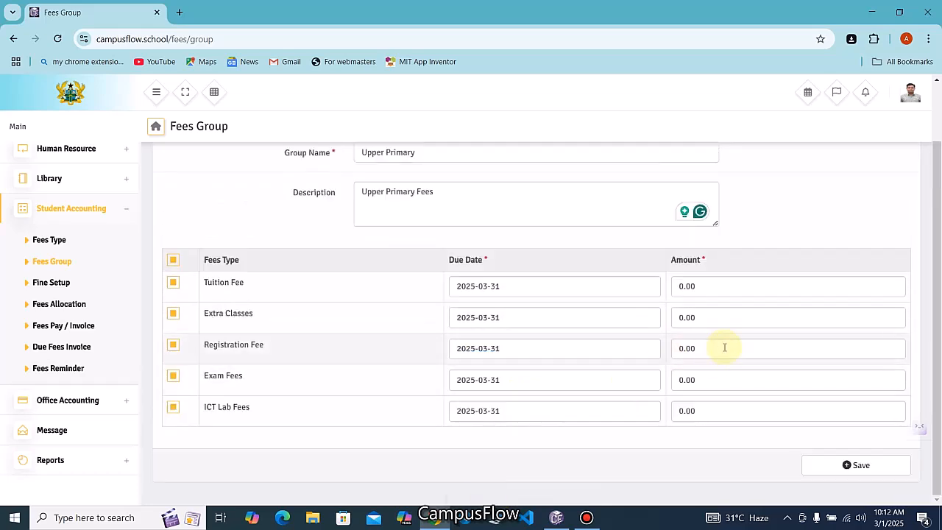
Enter amounts 200, 150, 120, 200 and 100, and save the Upper Primary group
{"action": "scroll", "coordinate": [725, 348], "scroll_direction": "up", "scroll_amount": 1}
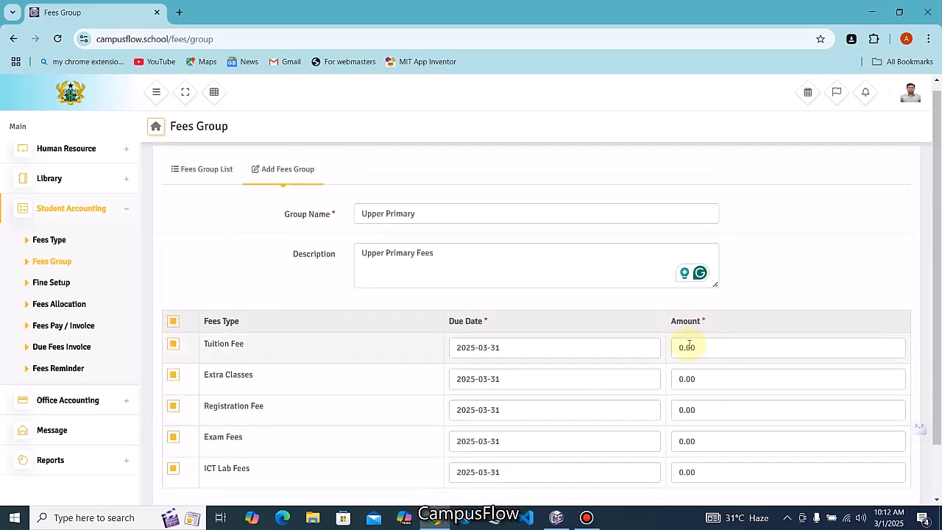
{"action": "double_click", "coordinate": [696, 348]}
{"action": "type", "text": "200"}
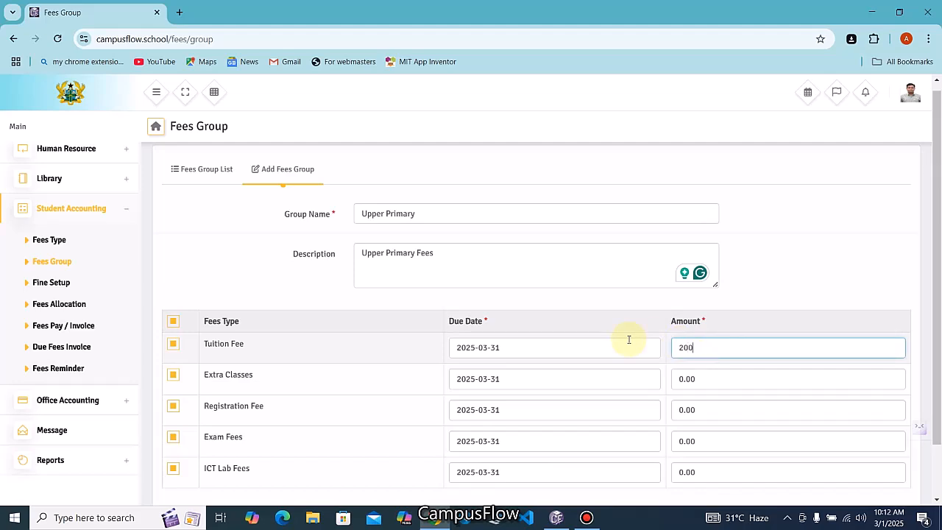
{"action": "double_click", "coordinate": [685, 379]}
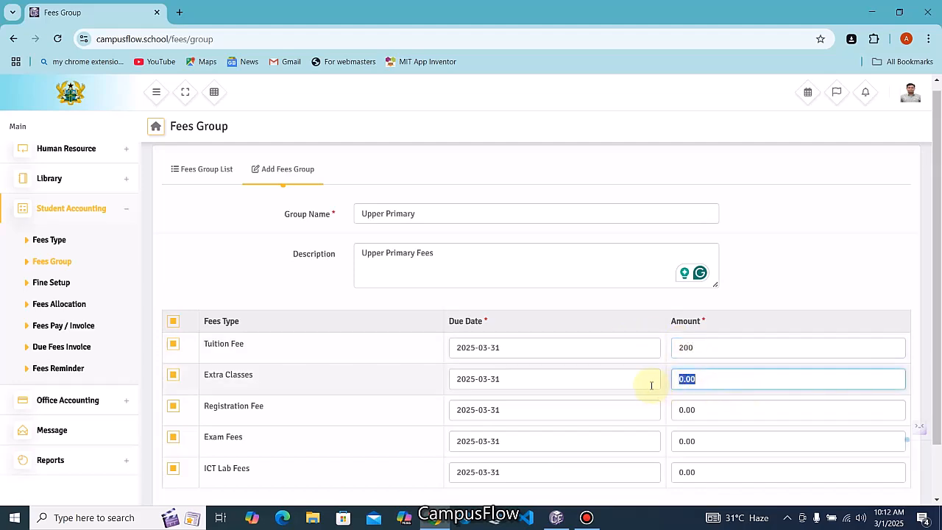
{"action": "type", "text": "150"}
{"action": "double_click", "coordinate": [685, 410]}
{"action": "type", "text": "120"}
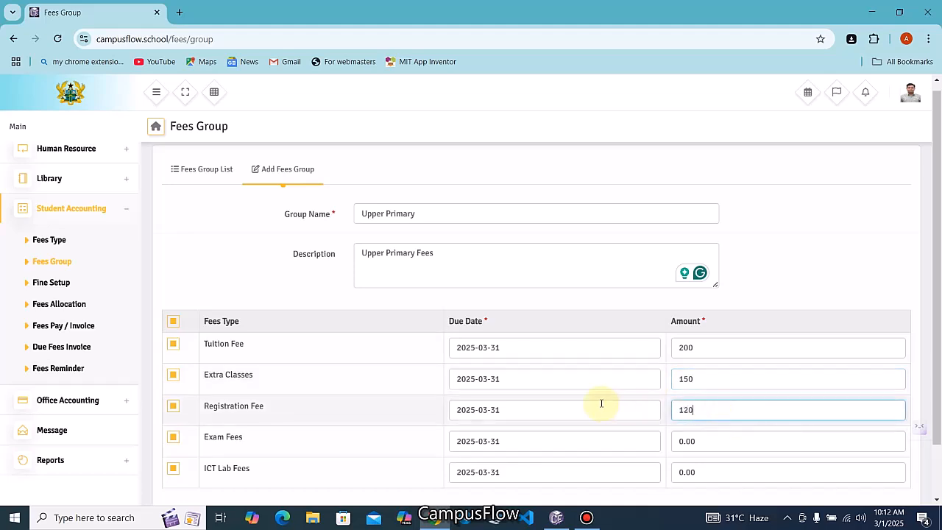
{"action": "double_click", "coordinate": [705, 440]}
{"action": "type", "text": "200"}
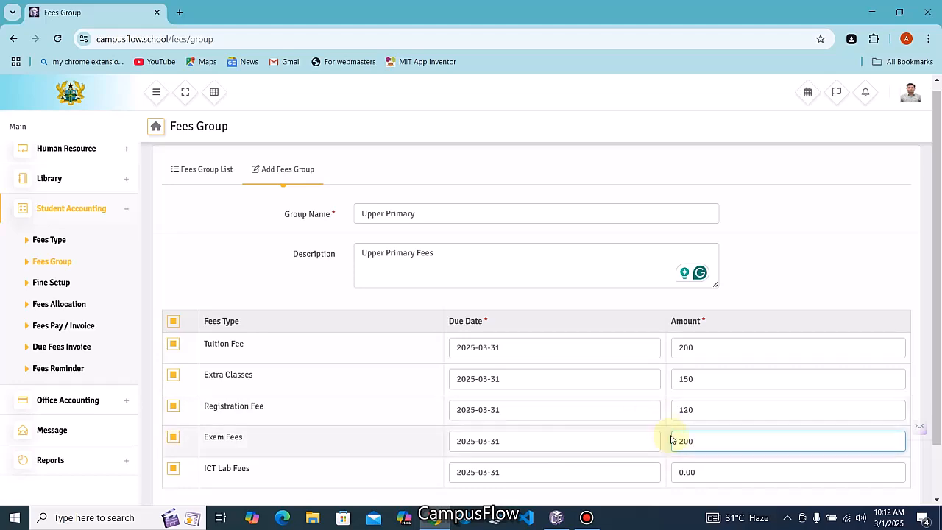
{"action": "double_click", "coordinate": [710, 471]}
{"action": "type", "text": "1"}
{"action": "scroll", "coordinate": [641, 361], "scroll_direction": "down", "scroll_amount": 1}
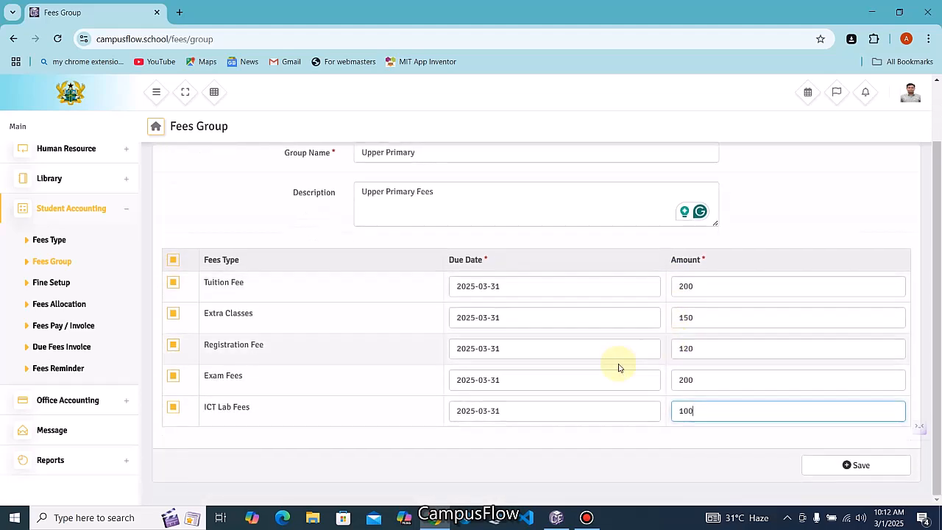
{"action": "left_click", "coordinate": [846, 464]}
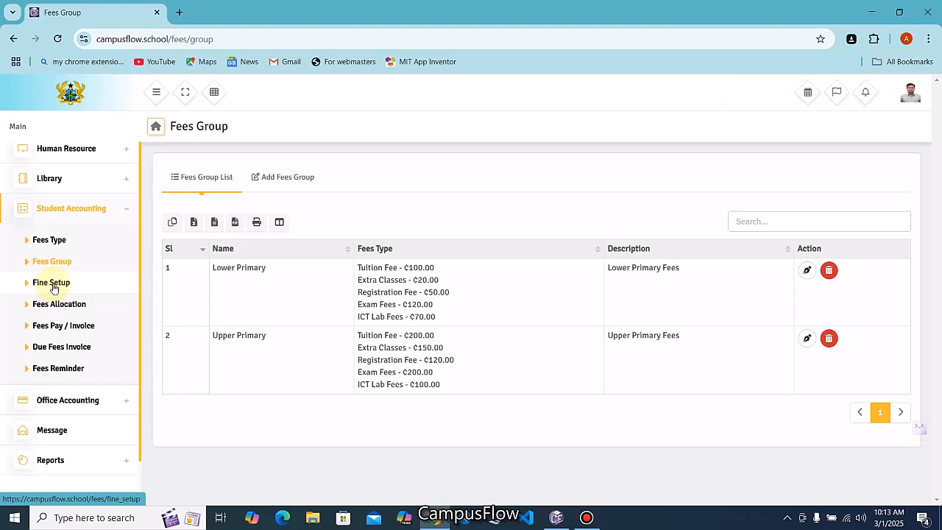
Add a fine on Lower Primary's Tuition Fee: Percentage type, charged Daily
{"action": "left_click", "coordinate": [50, 284]}
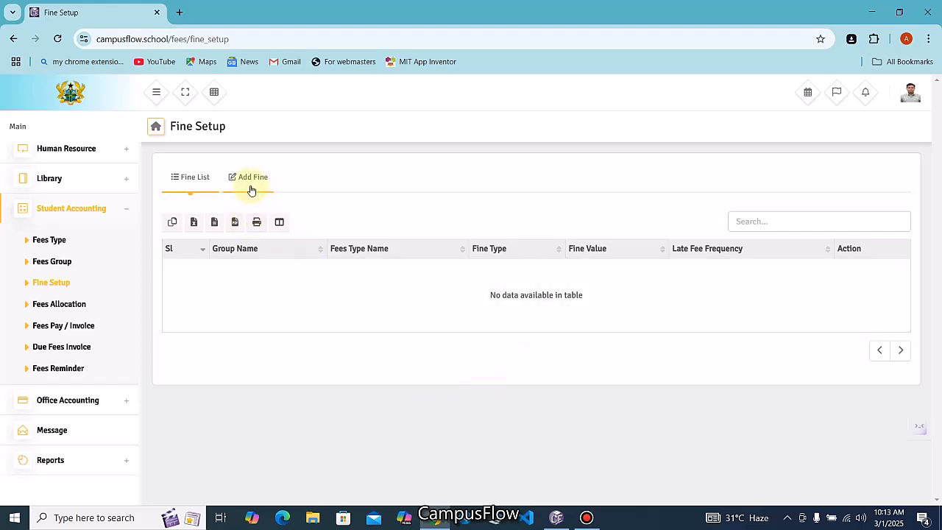
{"action": "left_click", "coordinate": [251, 179]}
{"action": "left_click", "coordinate": [415, 222]}
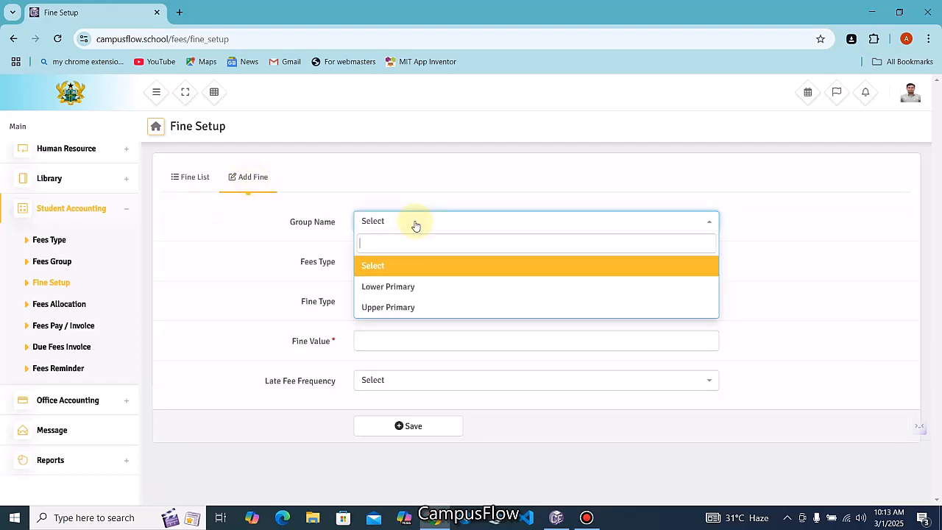
{"action": "left_click", "coordinate": [409, 287]}
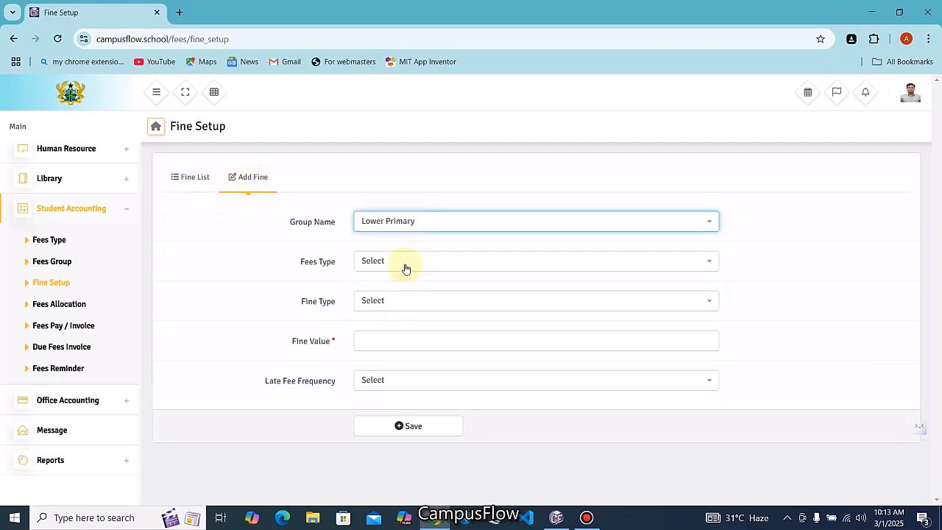
{"action": "left_click", "coordinate": [407, 268]}
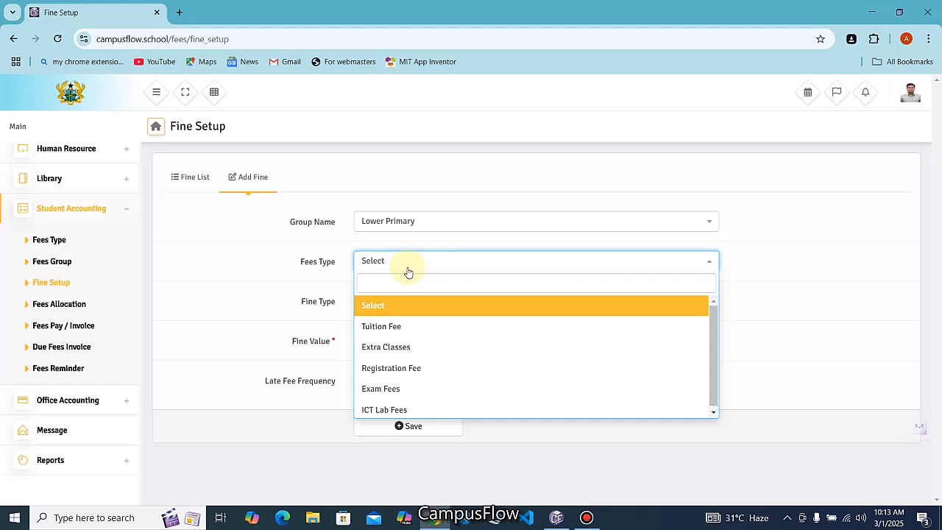
{"action": "left_click", "coordinate": [390, 330]}
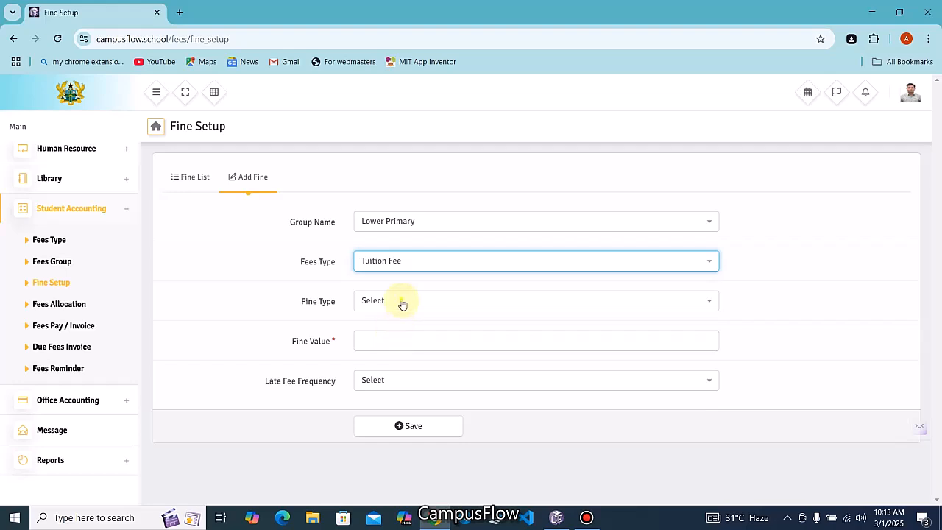
{"action": "left_click", "coordinate": [402, 304]}
{"action": "left_click", "coordinate": [399, 362]}
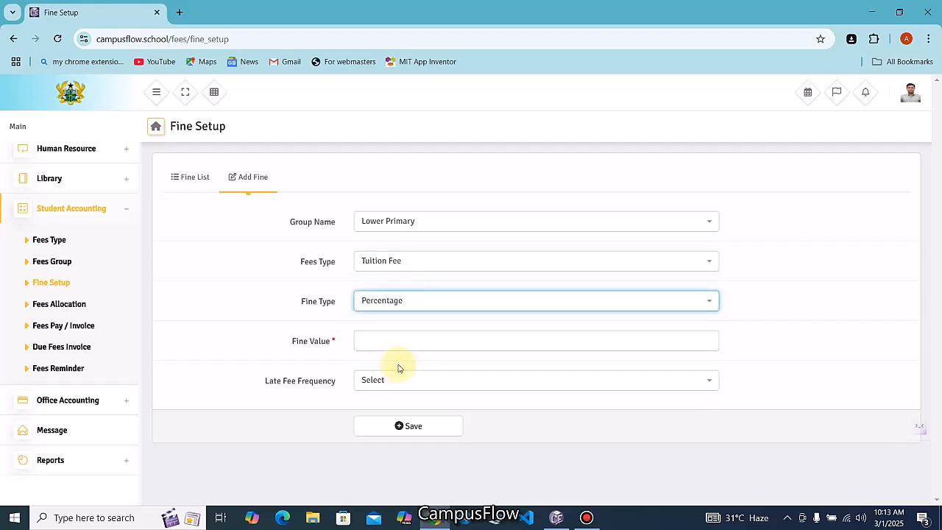
{"action": "left_click", "coordinate": [388, 340]}
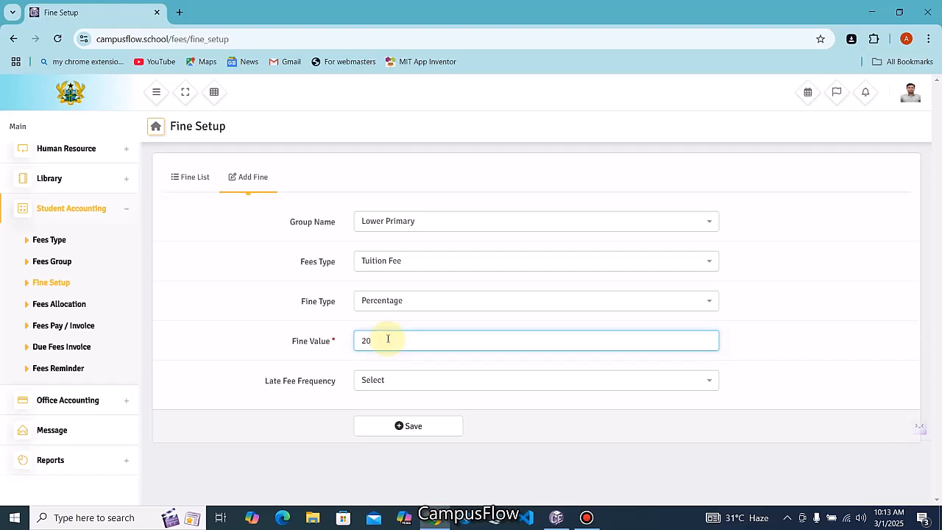
{"action": "left_click", "coordinate": [380, 382]}
{"action": "left_click", "coordinate": [380, 300]}
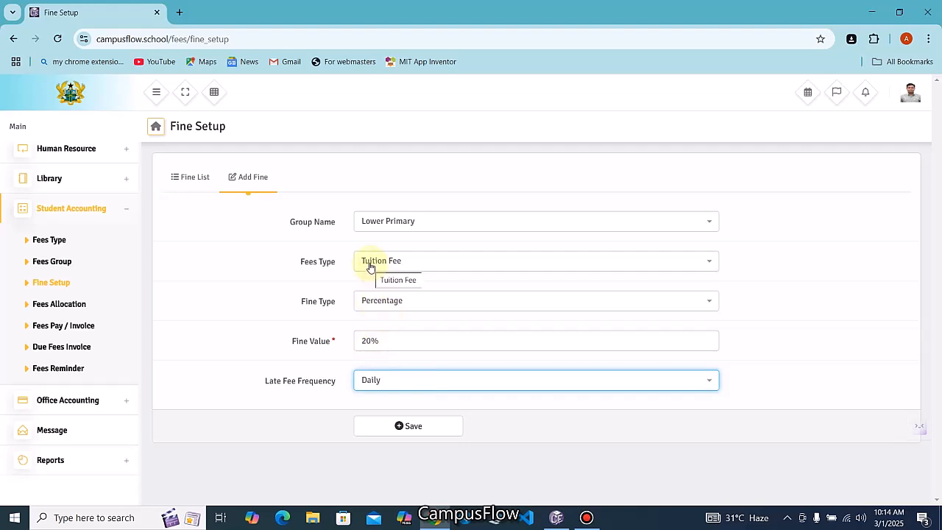
Correct the fine value to 20 and save the fine
{"action": "left_click", "coordinate": [416, 425]}
{"action": "left_click", "coordinate": [396, 337]}
{"action": "key", "text": "BackSpace"}
{"action": "key", "text": "BackSpace"}
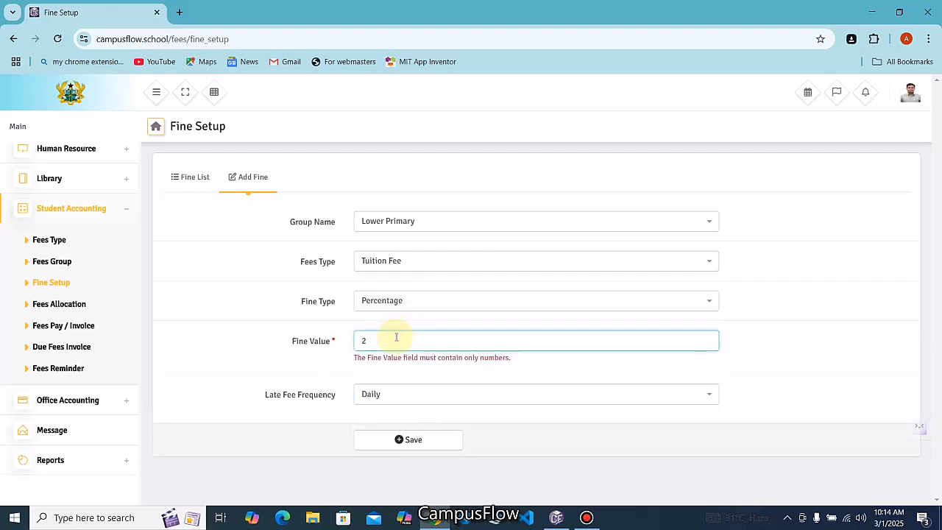
{"action": "type", "text": "0"}
{"action": "left_click", "coordinate": [406, 439]}
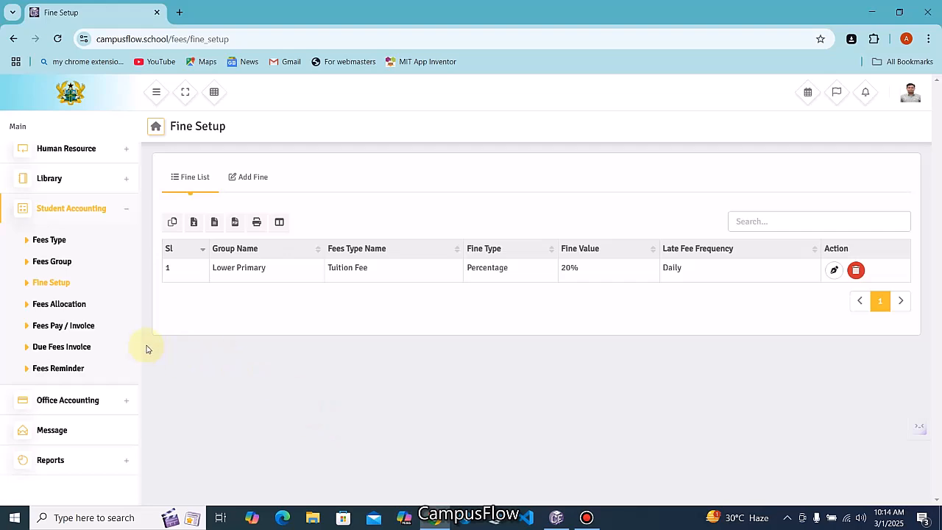
Filter Fees Allocation by CLASS 1, section CLASS 1 A and the Lower Primary group
{"action": "left_click", "coordinate": [70, 309]}
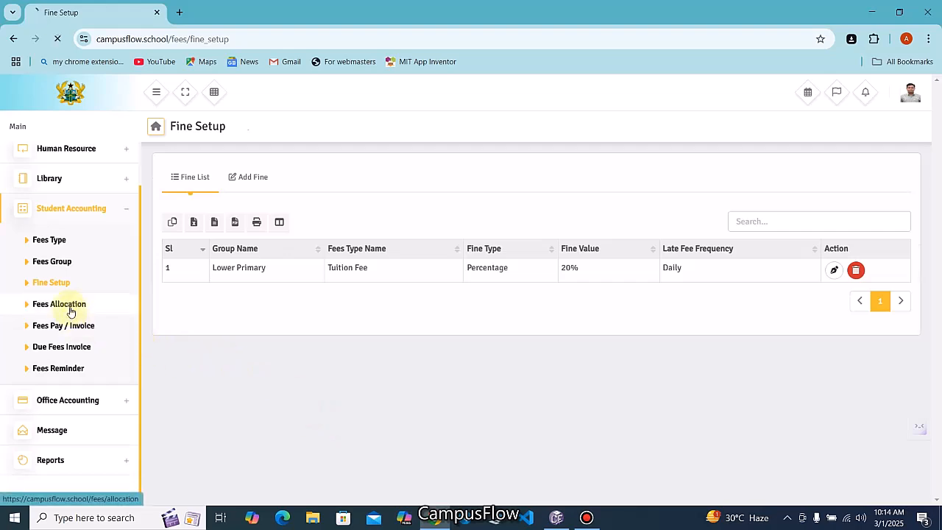
{"action": "left_click", "coordinate": [198, 220]}
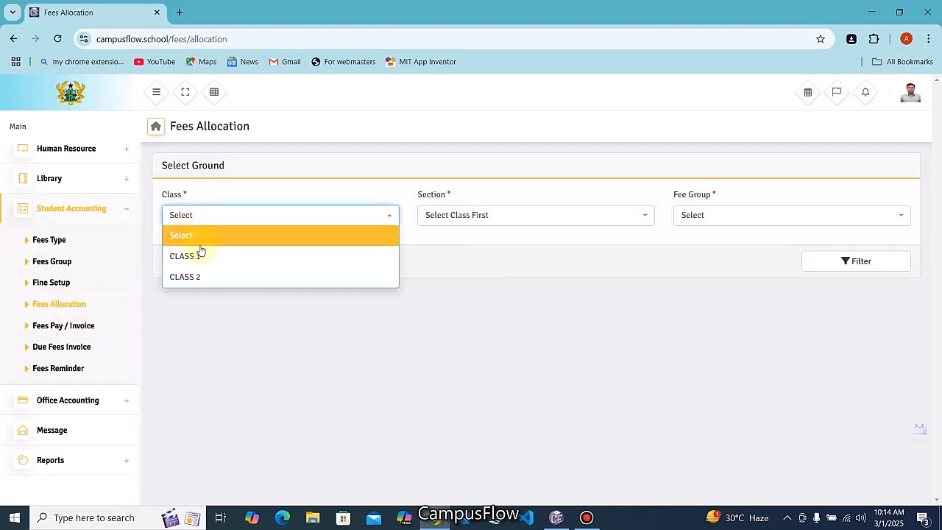
{"action": "left_click", "coordinate": [200, 257]}
{"action": "left_click", "coordinate": [440, 216]}
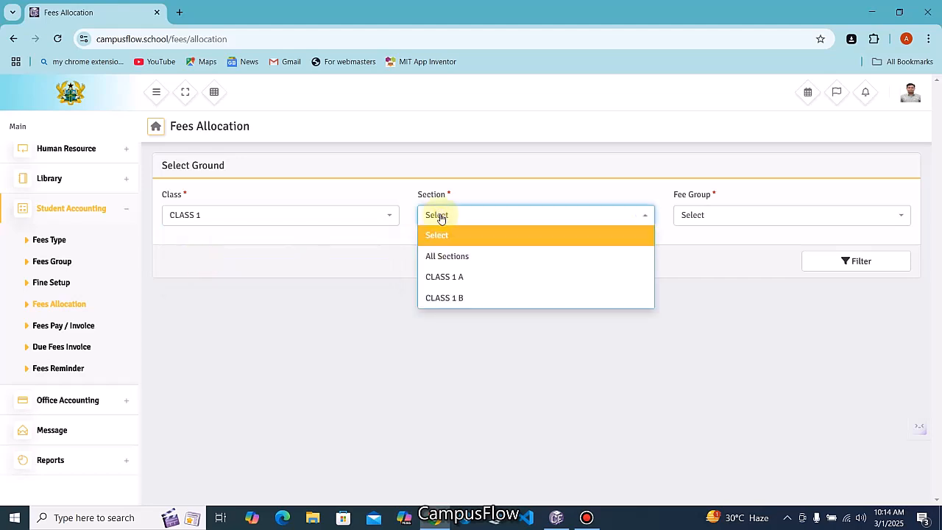
{"action": "left_click", "coordinate": [442, 285]}
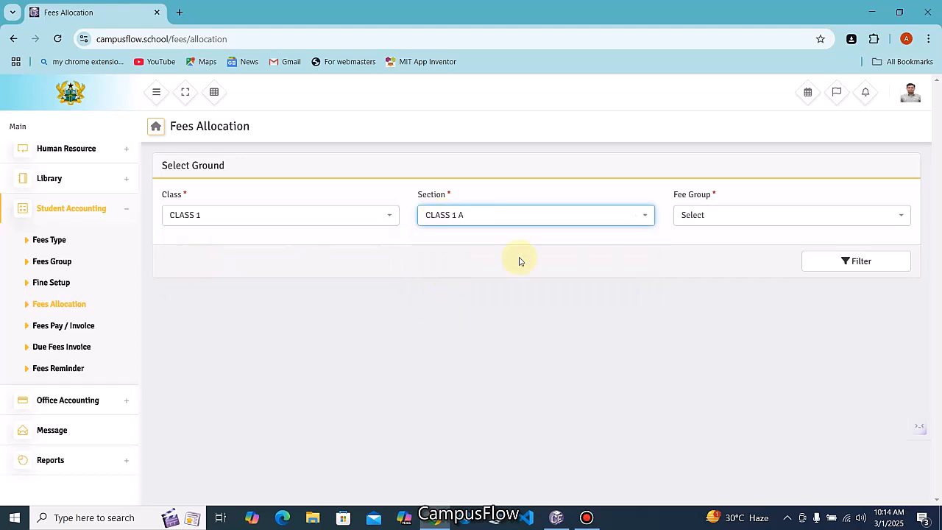
{"action": "left_click", "coordinate": [696, 217]}
{"action": "left_click", "coordinate": [707, 256]}
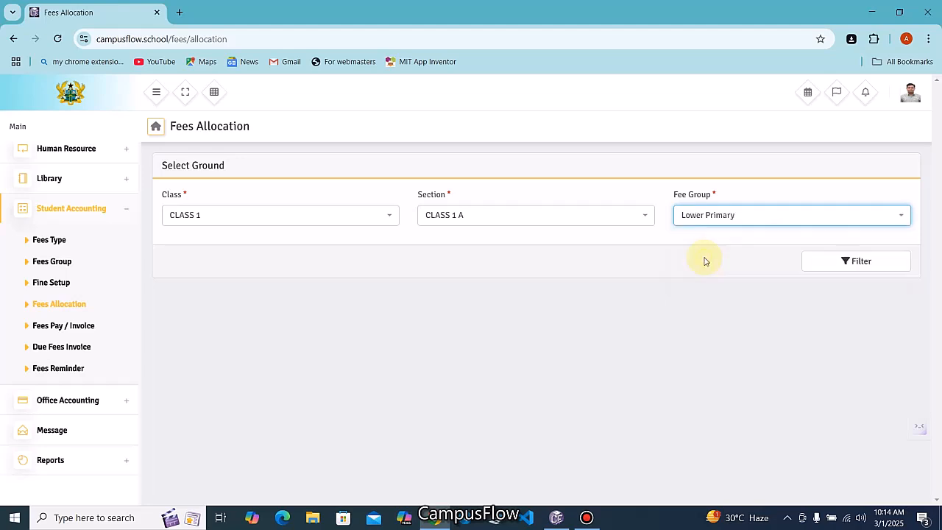
{"action": "left_click", "coordinate": [829, 263]}
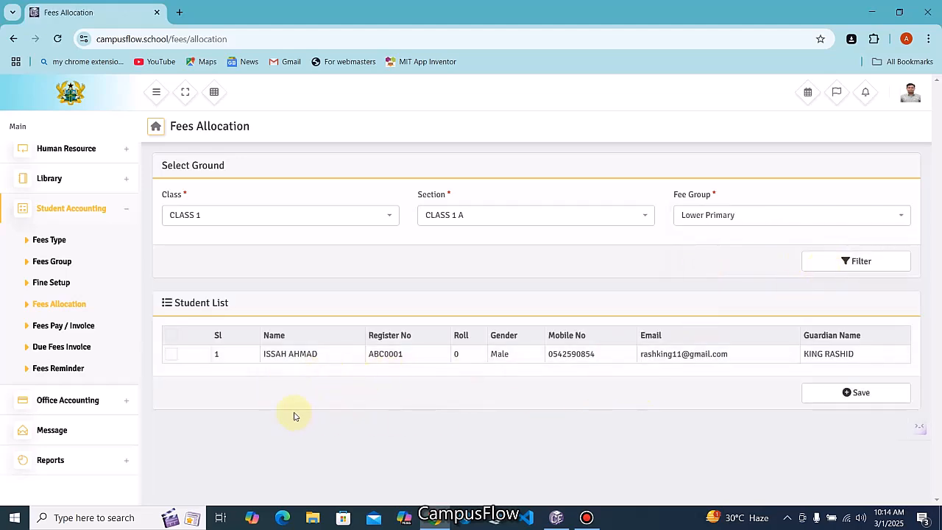
Tick the listed student and save the Lower Primary allocation
{"action": "left_click", "coordinate": [171, 337]}
{"action": "left_click", "coordinate": [865, 399]}
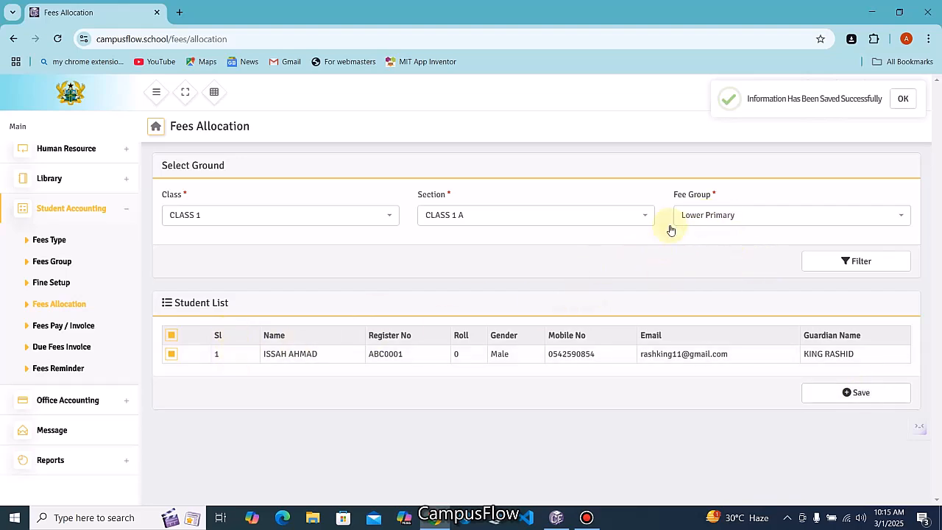
{"action": "left_click", "coordinate": [365, 222]}
{"action": "left_click", "coordinate": [228, 262]}
Filter section CLASS 1 B, which turns out to have no students
{"action": "left_click", "coordinate": [466, 221]}
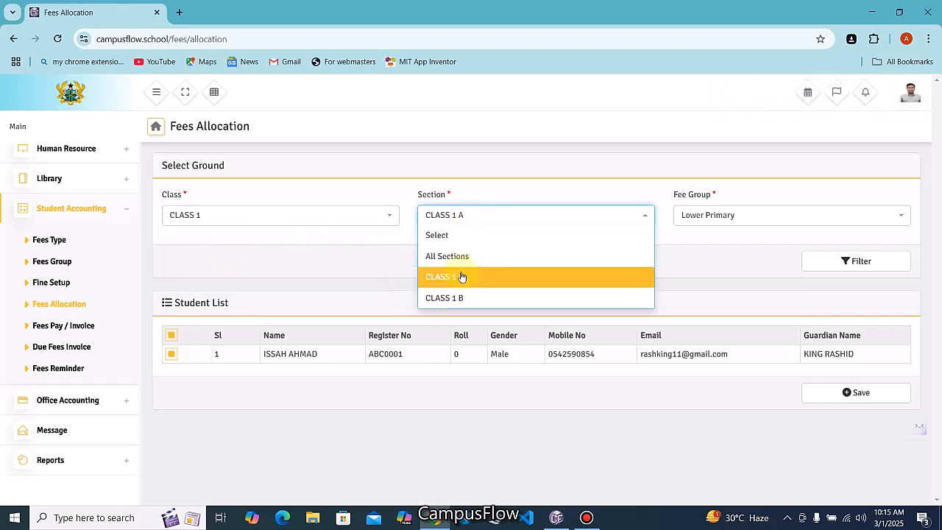
{"action": "left_click", "coordinate": [452, 297]}
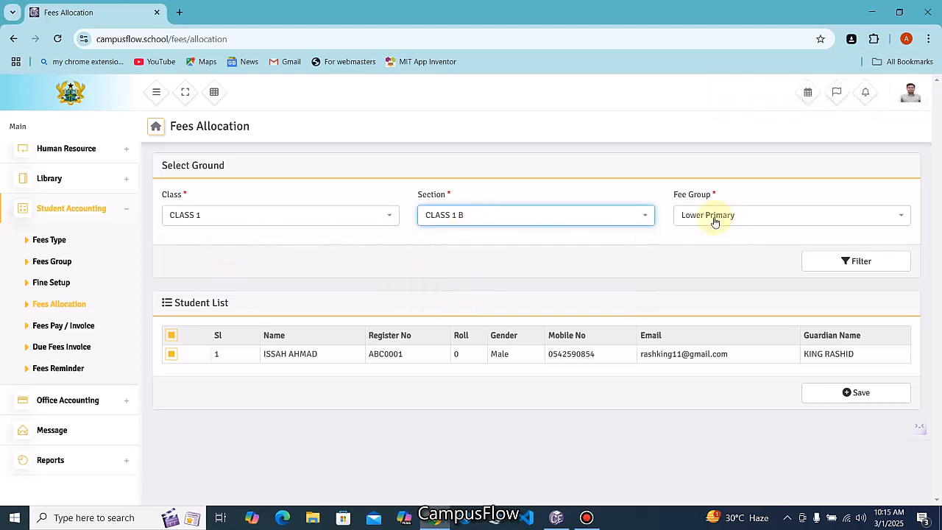
{"action": "left_click", "coordinate": [830, 264]}
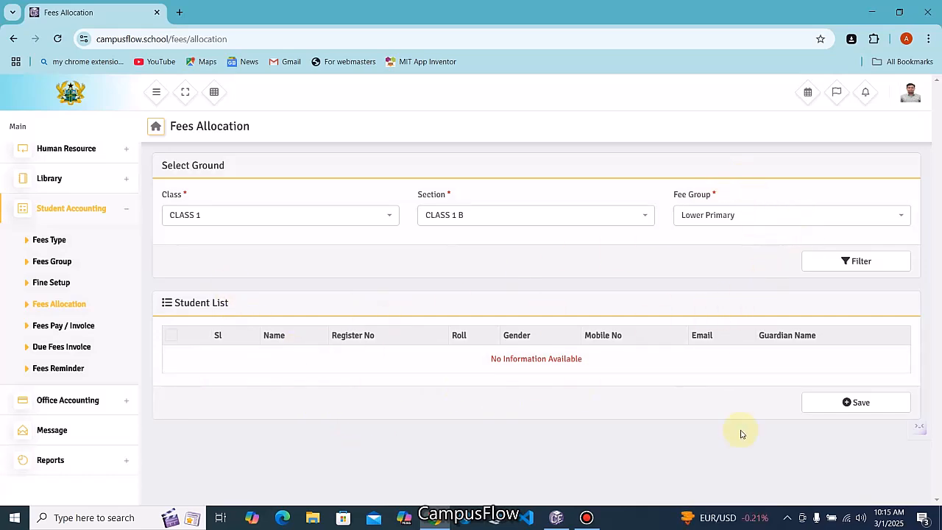
Allocate Lower Primary to the CLASS 2, section CLASS 2 A student and save
{"action": "left_click", "coordinate": [394, 215]}
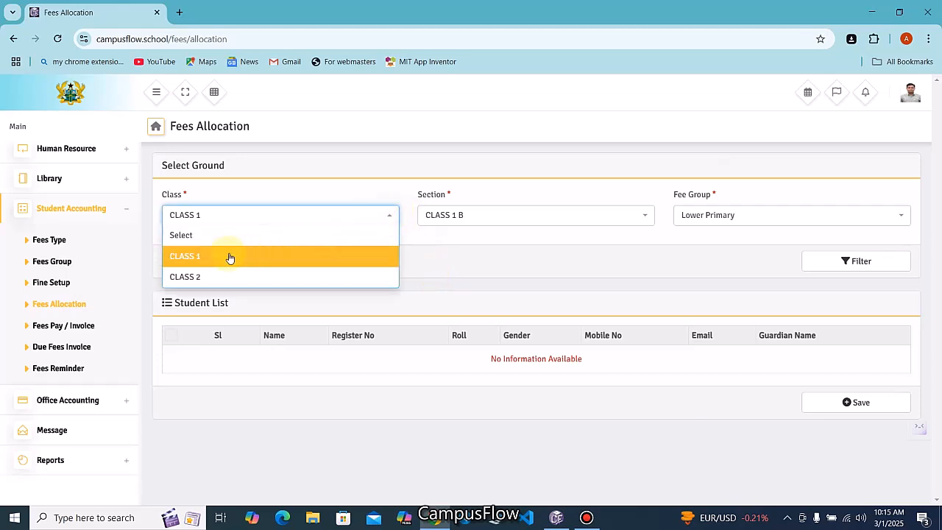
{"action": "left_click", "coordinate": [195, 278]}
{"action": "left_click", "coordinate": [454, 218]}
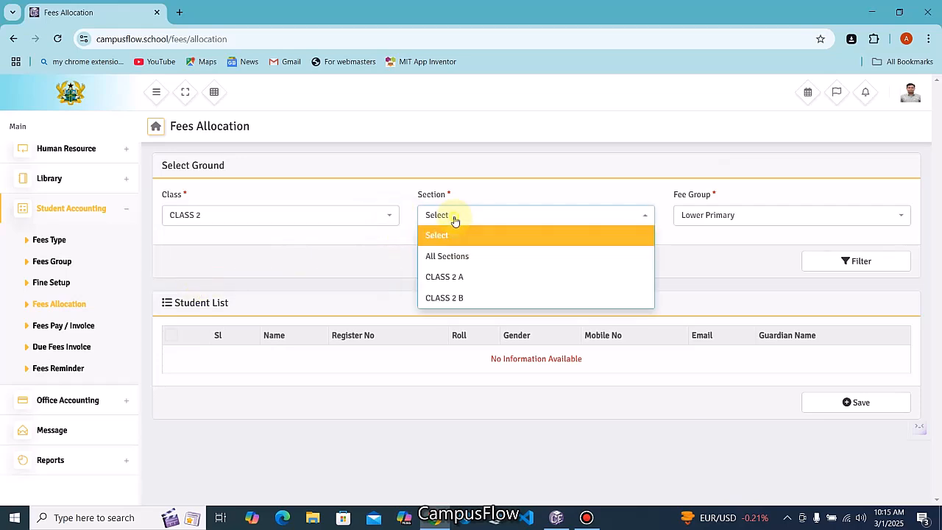
{"action": "left_click", "coordinate": [450, 275]}
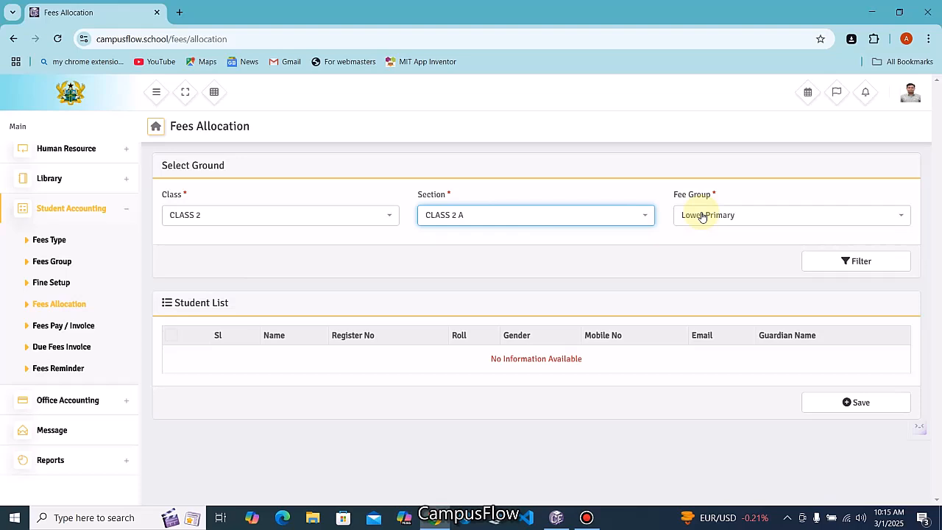
{"action": "left_click", "coordinate": [846, 262]}
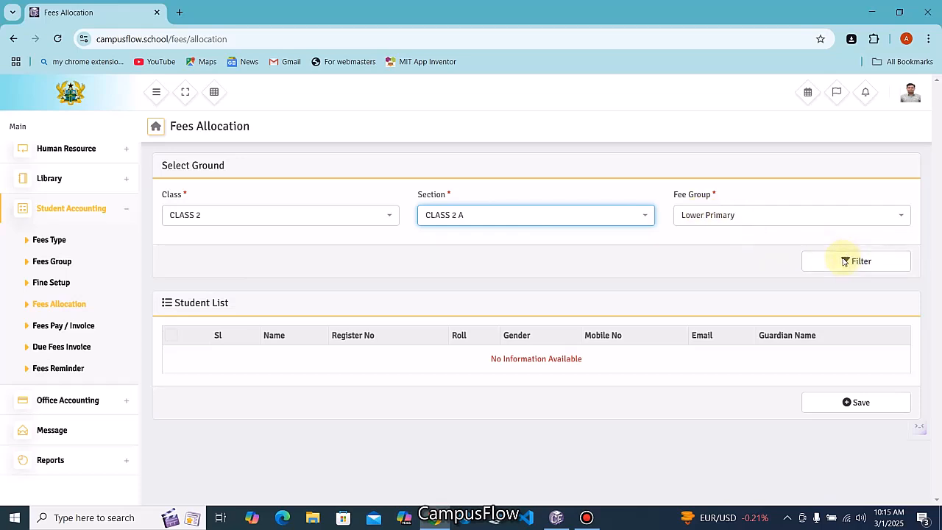
{"action": "left_click", "coordinate": [172, 337]}
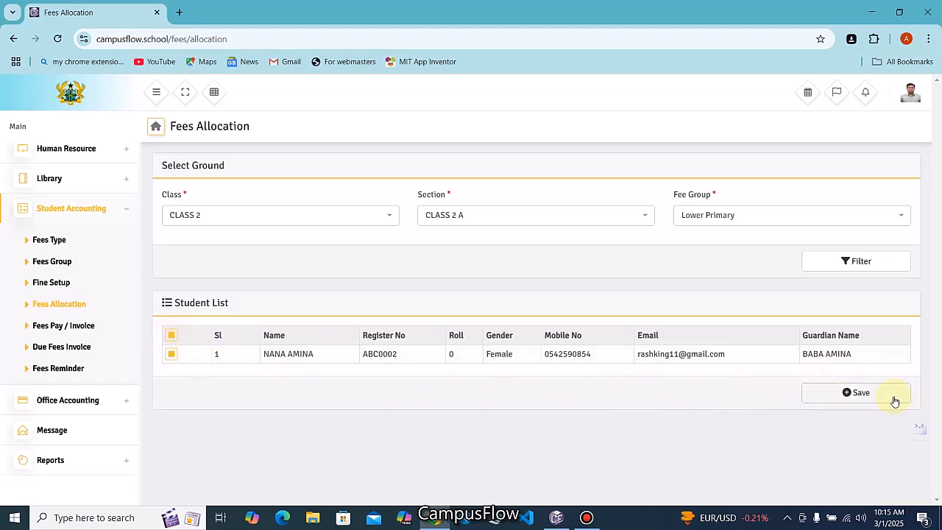
{"action": "left_click", "coordinate": [842, 395]}
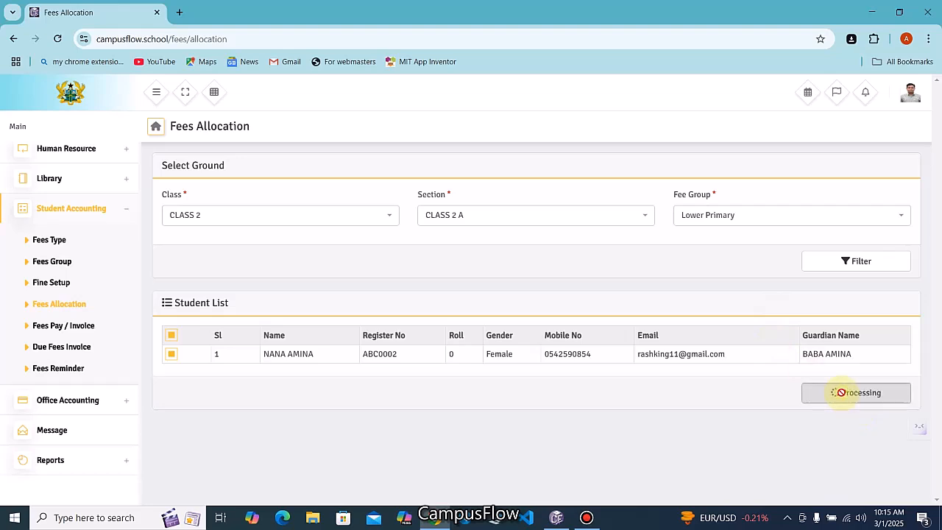
Filter Fees Pay / Invoice by CLASS 1, CLASS 1 A and collect on invoice #0002
{"action": "left_click", "coordinate": [69, 328]}
{"action": "left_click", "coordinate": [231, 221]}
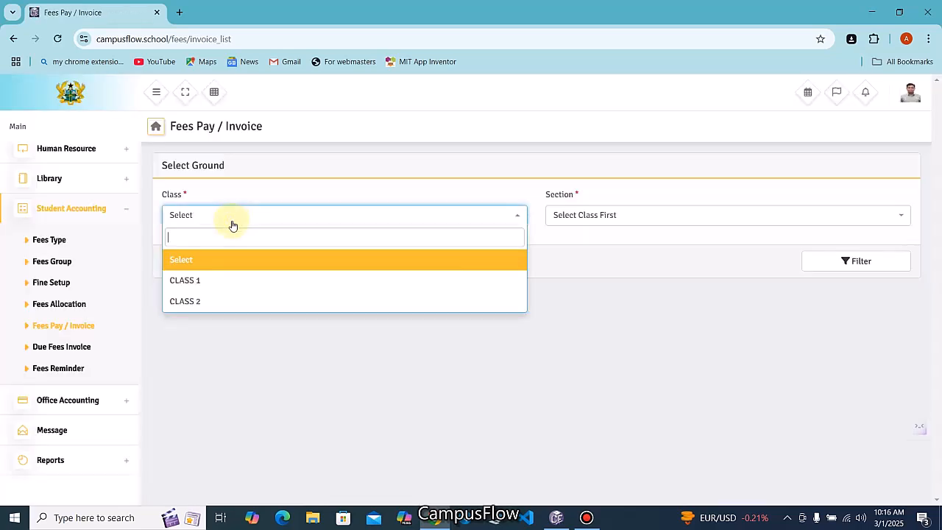
{"action": "left_click", "coordinate": [216, 280]}
{"action": "left_click", "coordinate": [578, 220]}
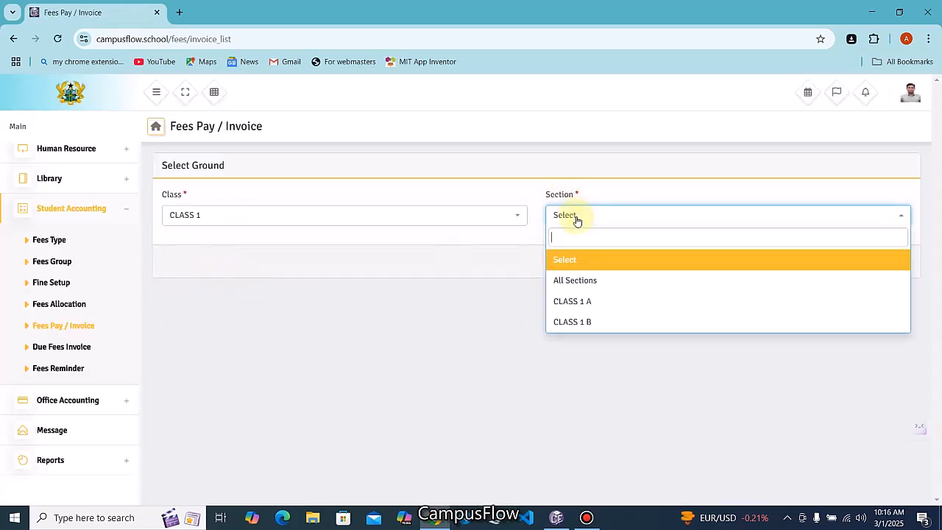
{"action": "left_click", "coordinate": [573, 306]}
{"action": "left_click", "coordinate": [829, 272]}
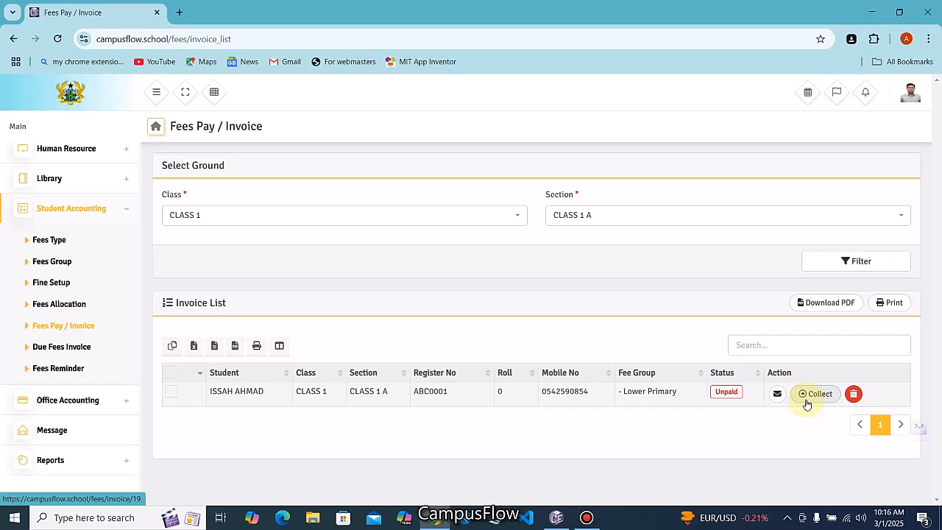
{"action": "left_click", "coordinate": [815, 398]}
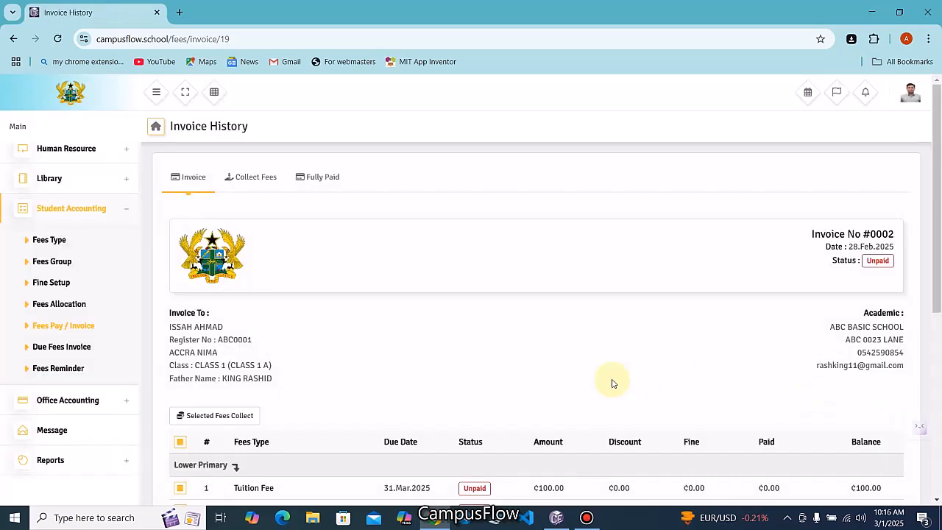
On Collect Fees, choose Tuition Fee with Paystack as the payment method
{"action": "left_click", "coordinate": [256, 183]}
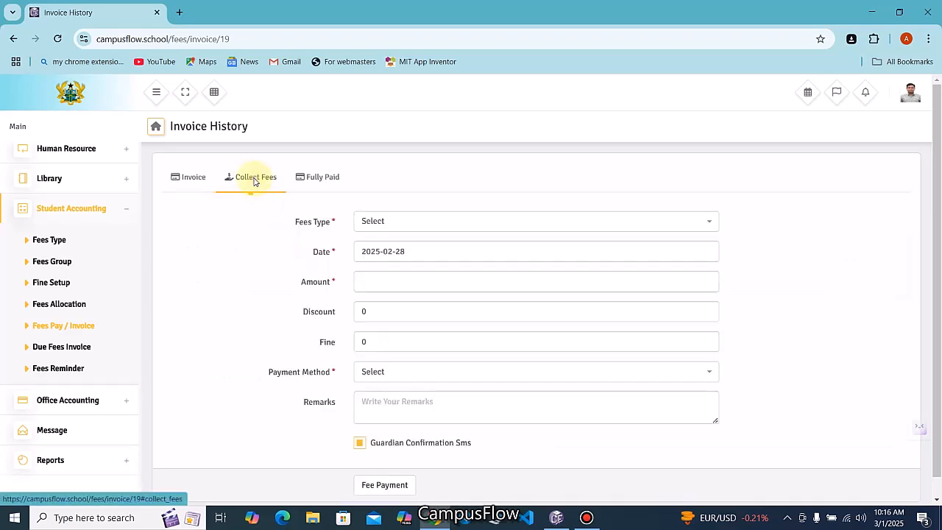
{"action": "left_click", "coordinate": [403, 225]}
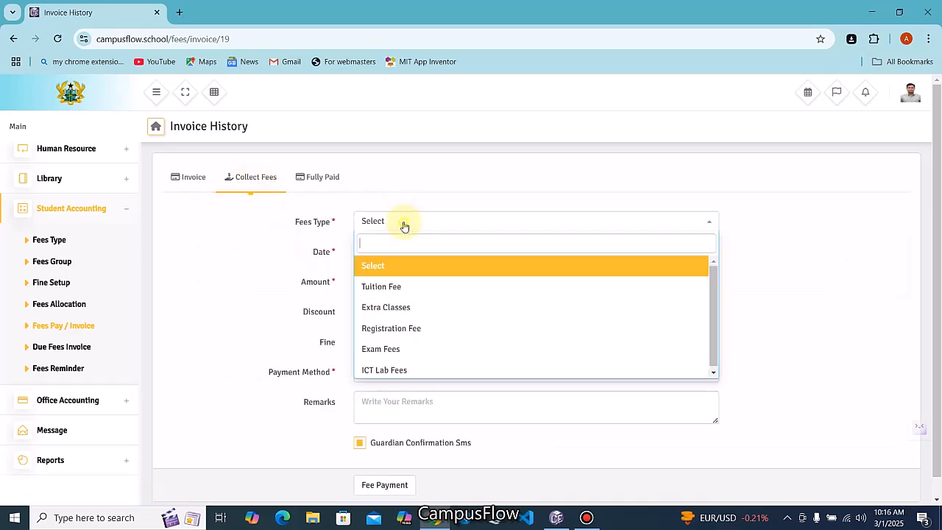
{"action": "left_click", "coordinate": [382, 289]}
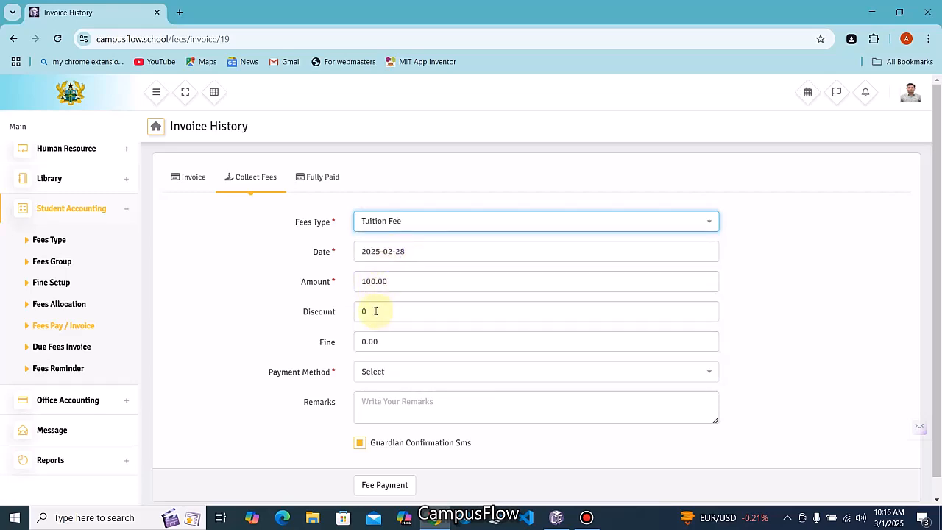
{"action": "scroll", "coordinate": [379, 338], "scroll_direction": "down", "scroll_amount": 1}
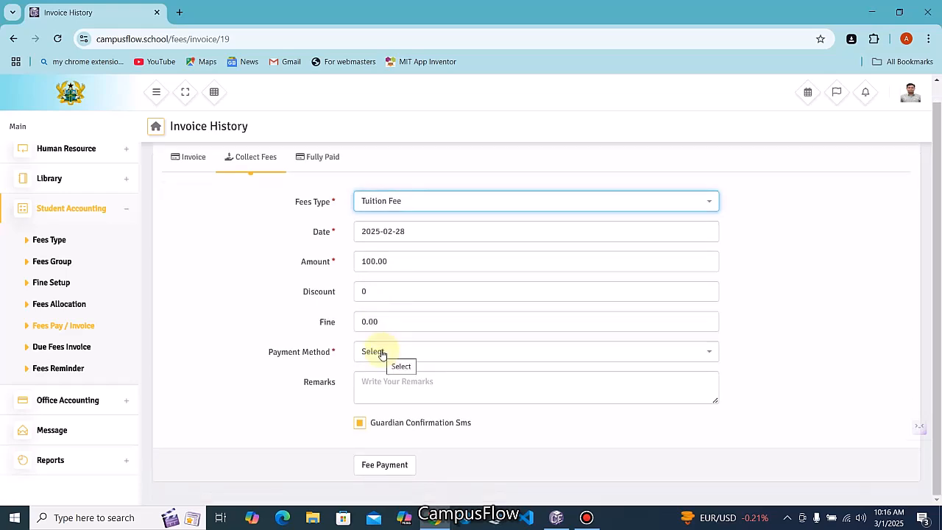
{"action": "left_click", "coordinate": [382, 354]}
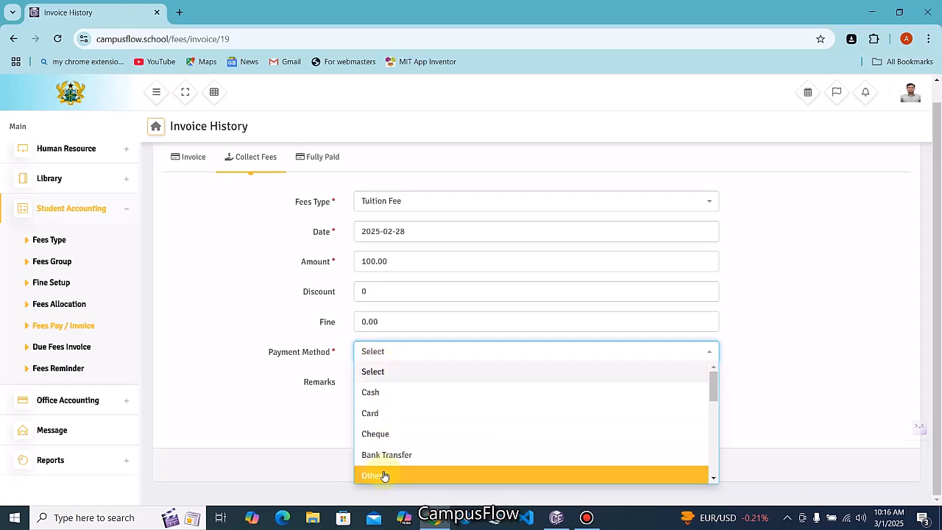
{"action": "scroll", "coordinate": [412, 467], "scroll_direction": "down", "scroll_amount": 2}
{"action": "left_click", "coordinate": [382, 443]}
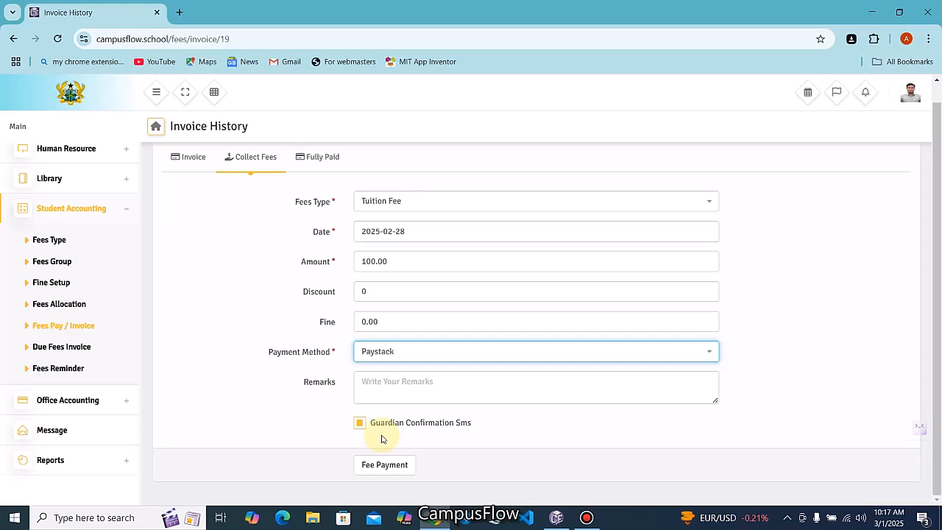
Add the remark 'Payment Made for Tuition Fees', enable the guardian SMS, and submit the payment
{"action": "left_click", "coordinate": [411, 382]}
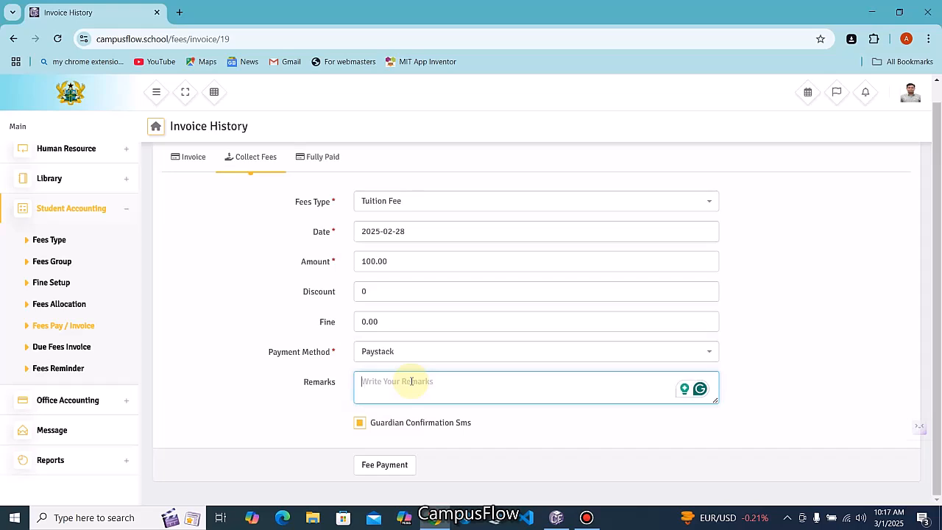
{"action": "type", "text": "Payment Made for tuition Fees"}
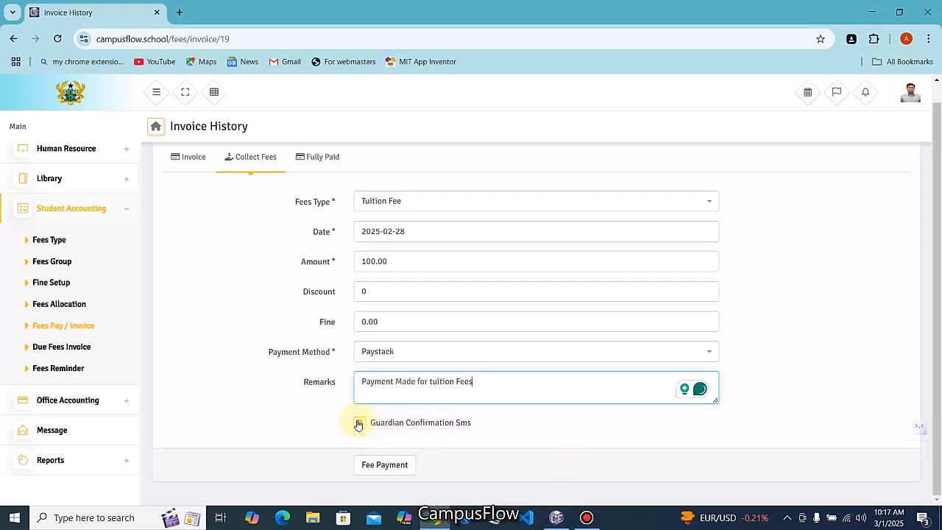
{"action": "left_click", "coordinate": [358, 423]}
{"action": "right_click", "coordinate": [440, 387]}
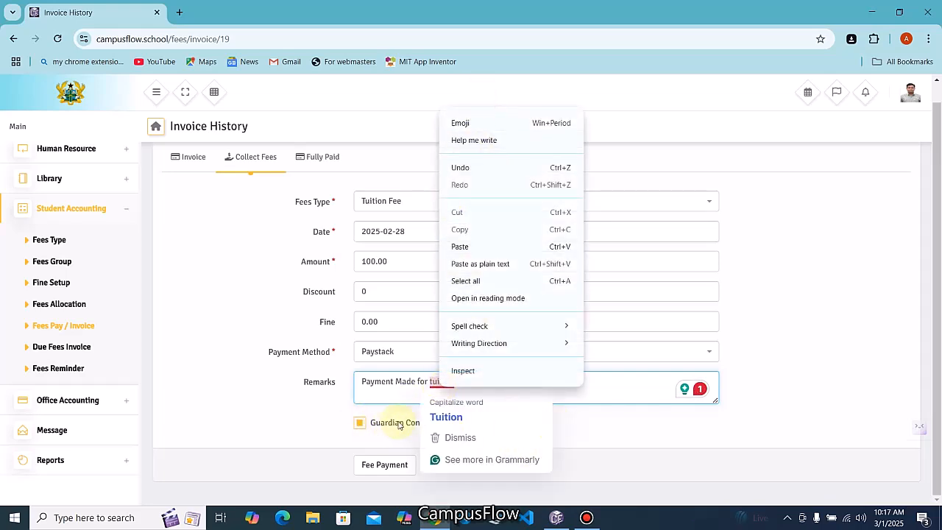
{"action": "left_click", "coordinate": [444, 417]}
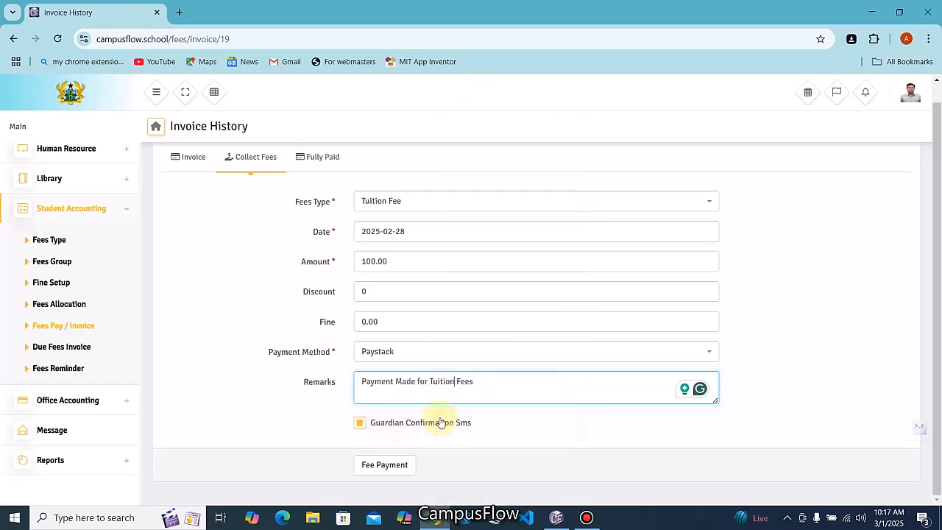
{"action": "left_click", "coordinate": [392, 465]}
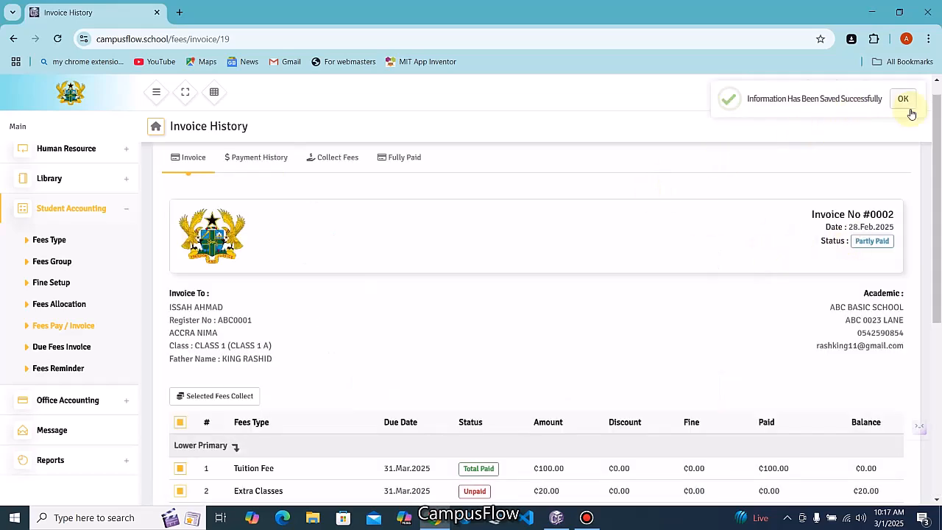
{"action": "scroll", "coordinate": [684, 200], "scroll_direction": "down", "scroll_amount": 1}
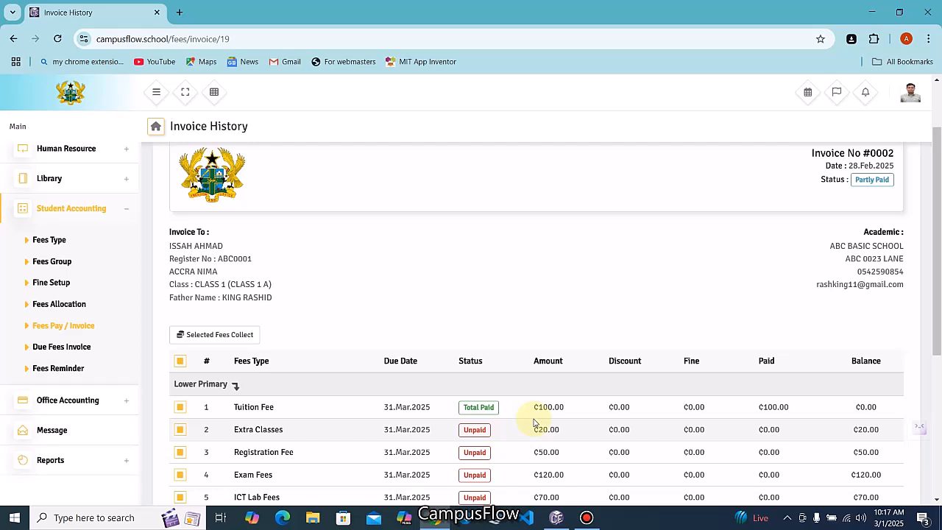
{"action": "scroll", "coordinate": [535, 421], "scroll_direction": "up", "scroll_amount": 1}
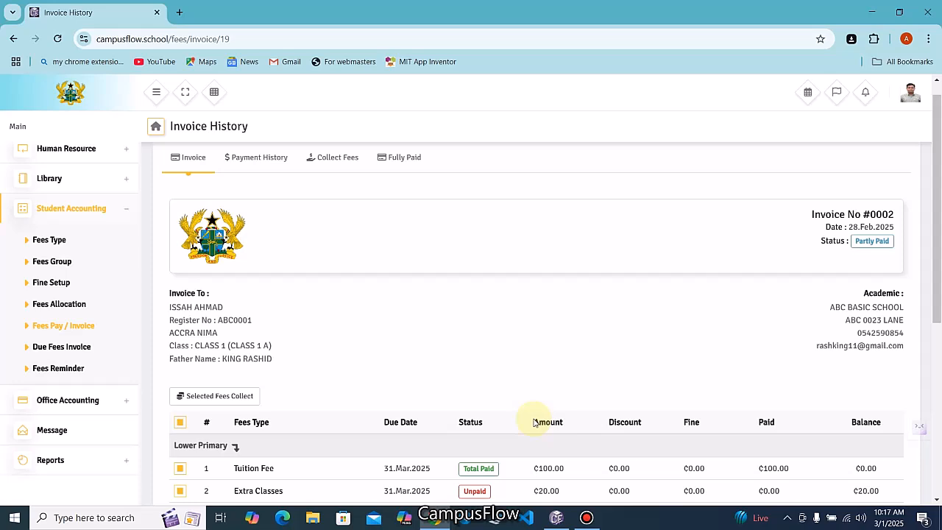
{"action": "scroll", "coordinate": [534, 421], "scroll_direction": "down", "scroll_amount": 1}
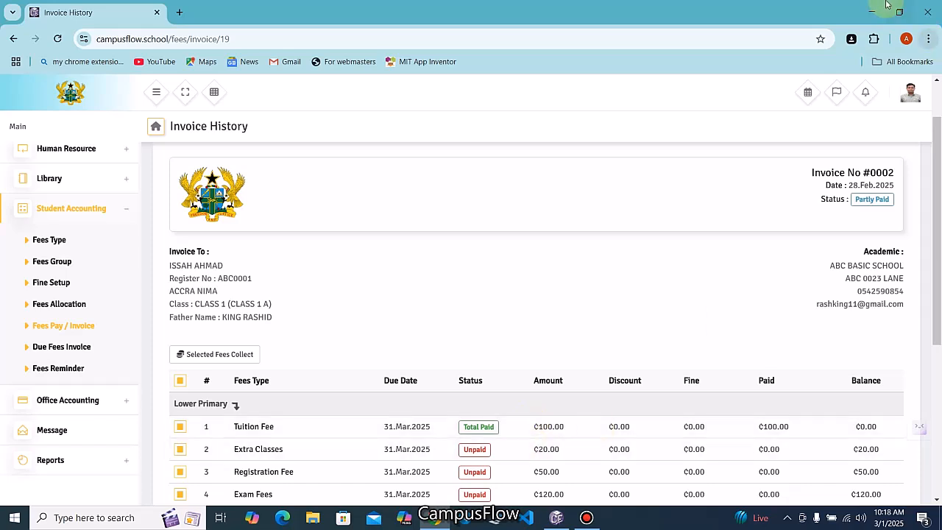
Sign out of the admin account and switch to the CampusFlow app
{"action": "left_click", "coordinate": [913, 100]}
{"action": "left_click", "coordinate": [846, 155]}
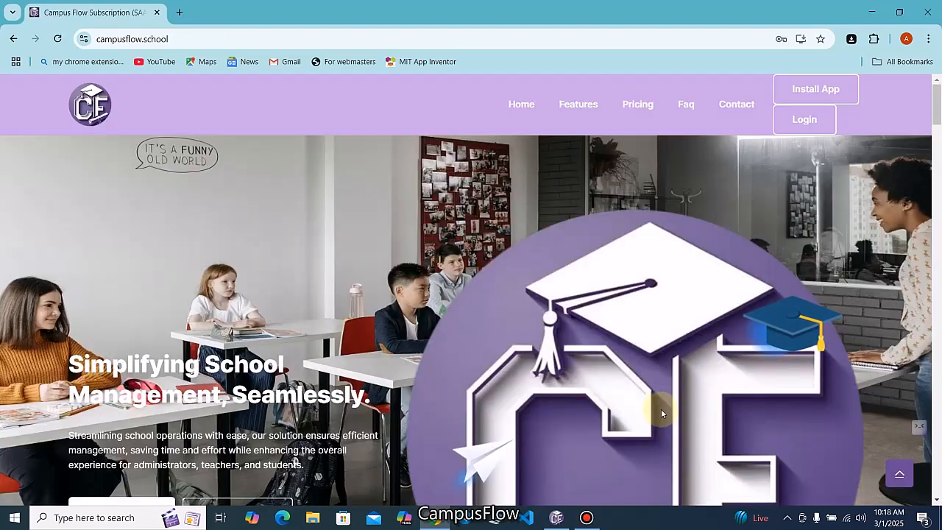
{"action": "left_click", "coordinate": [554, 517]}
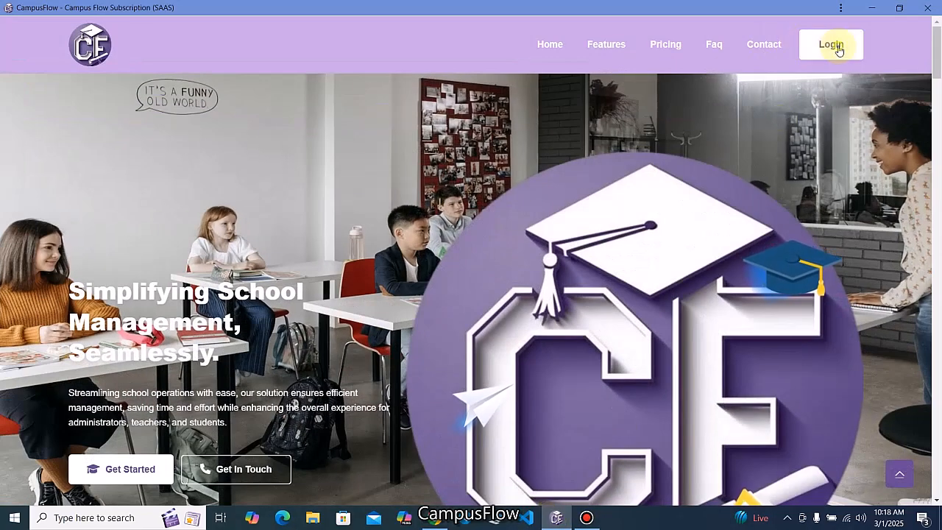
Sign in as the student with the saved username and password, then view Fees History
{"action": "left_click", "coordinate": [838, 46]}
{"action": "left_click", "coordinate": [589, 237]}
{"action": "left_click", "coordinate": [543, 311]}
{"action": "left_click", "coordinate": [517, 272]}
{"action": "type", "text": "123456"}
{"action": "key", "text": "Return"}
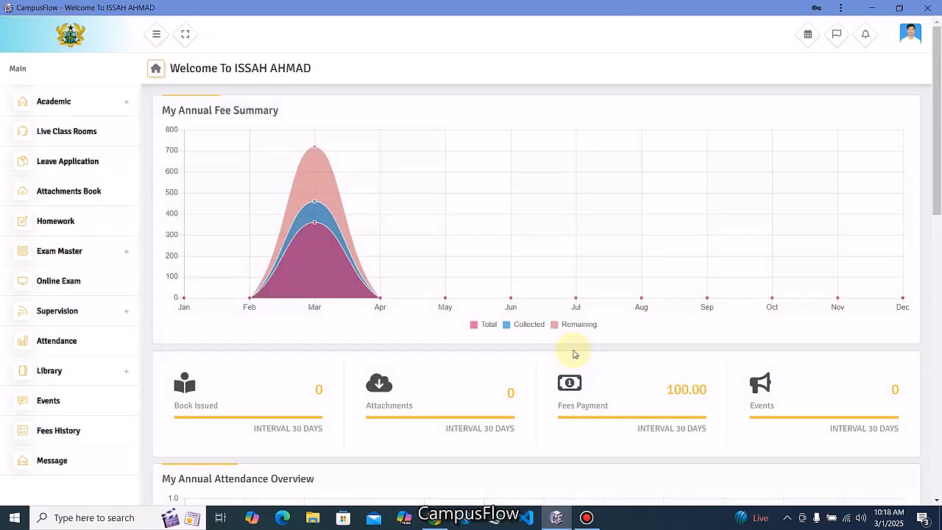
{"action": "left_click", "coordinate": [58, 434]}
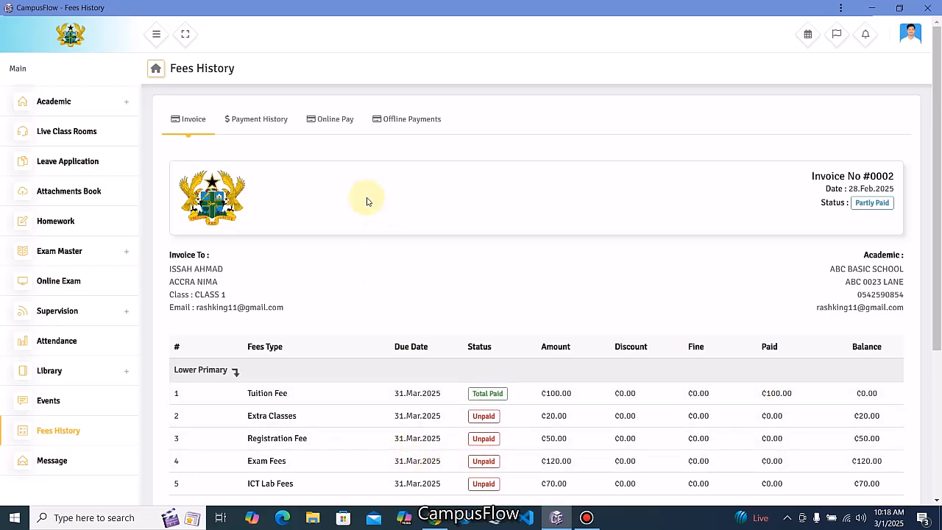
Review the Payment History showing the ₵100 Tuition Fee payment, ₵360.00 grand total and ₵260.00 balance
{"action": "left_click", "coordinate": [260, 124]}
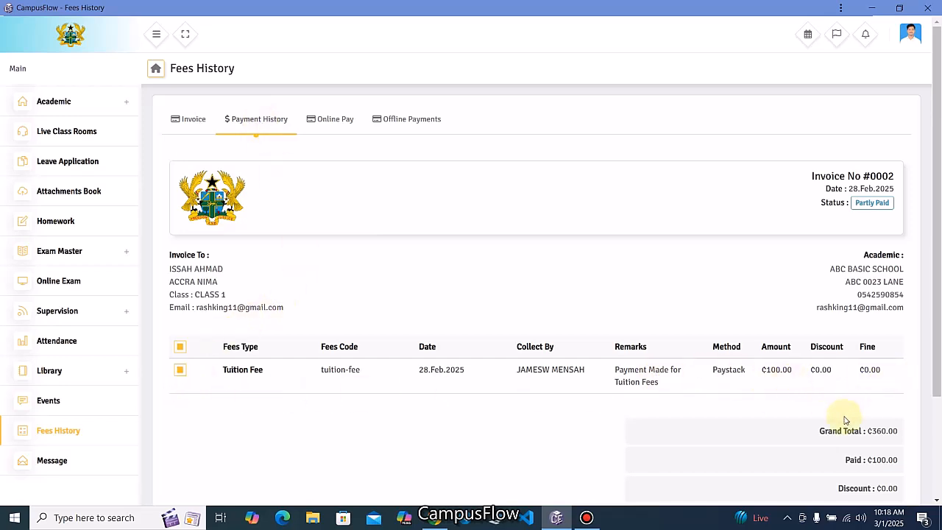
{"action": "scroll", "coordinate": [845, 420], "scroll_direction": "down", "scroll_amount": 2}
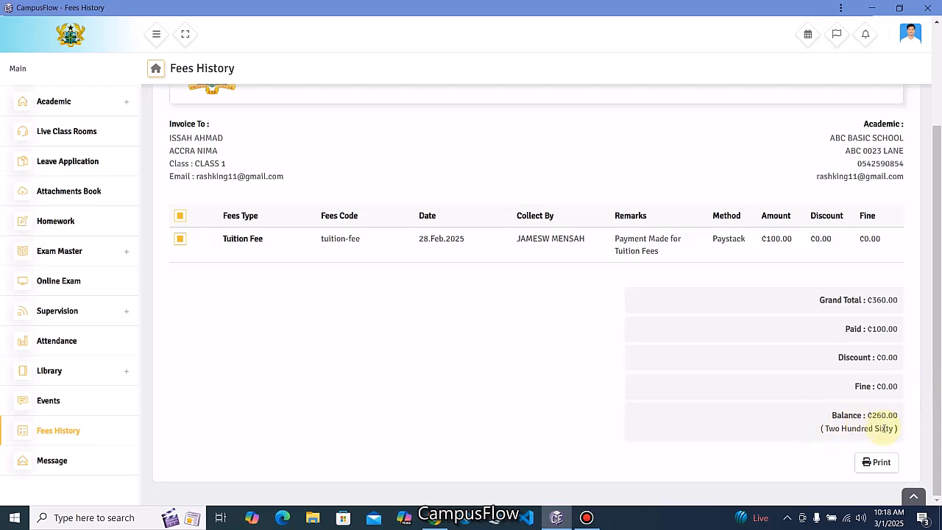
{"action": "scroll", "coordinate": [868, 444], "scroll_direction": "up", "scroll_amount": 2}
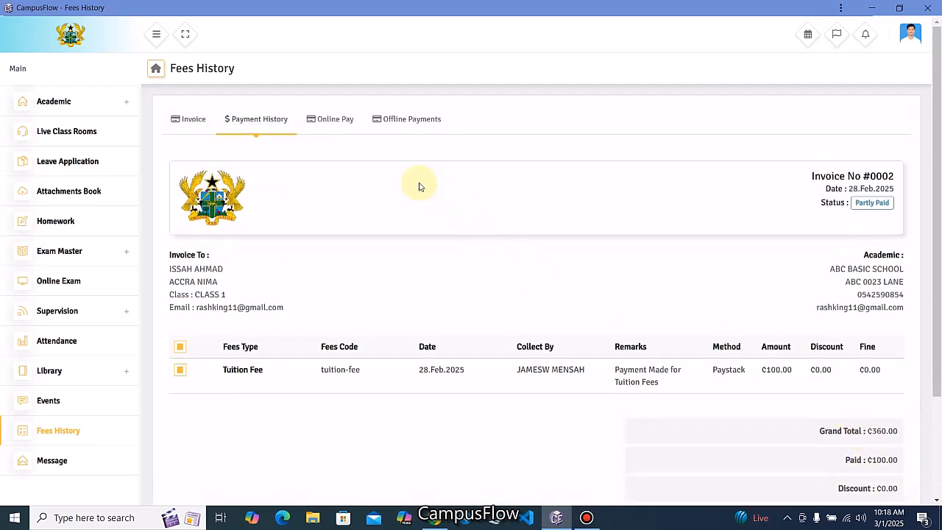
Start a 120.00 Online Pay payment for Exam Fees using Paystack as the payment method
{"action": "left_click", "coordinate": [334, 125]}
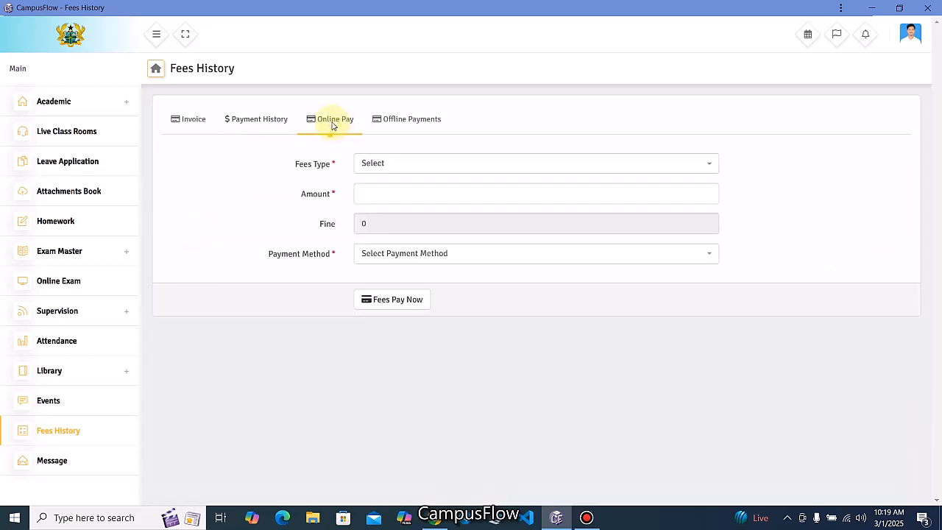
{"action": "left_click", "coordinate": [410, 166]}
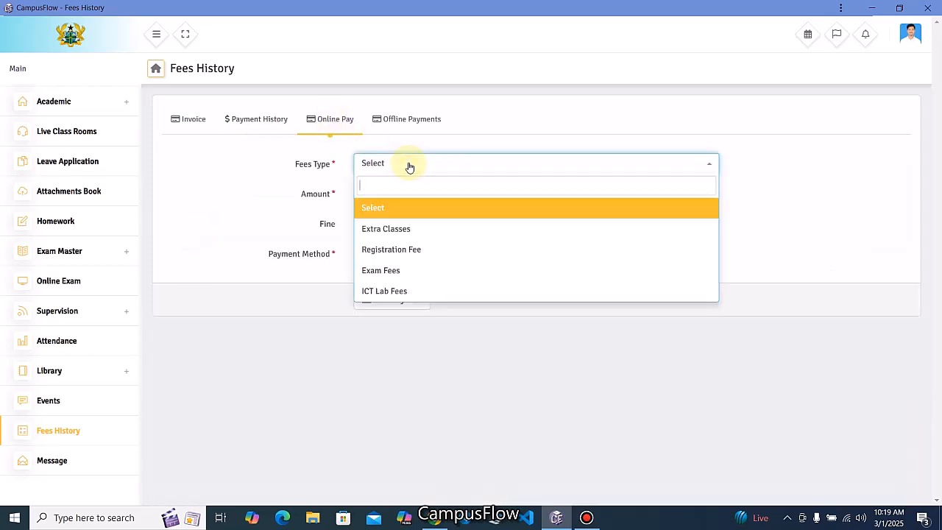
{"action": "left_click", "coordinate": [394, 272]}
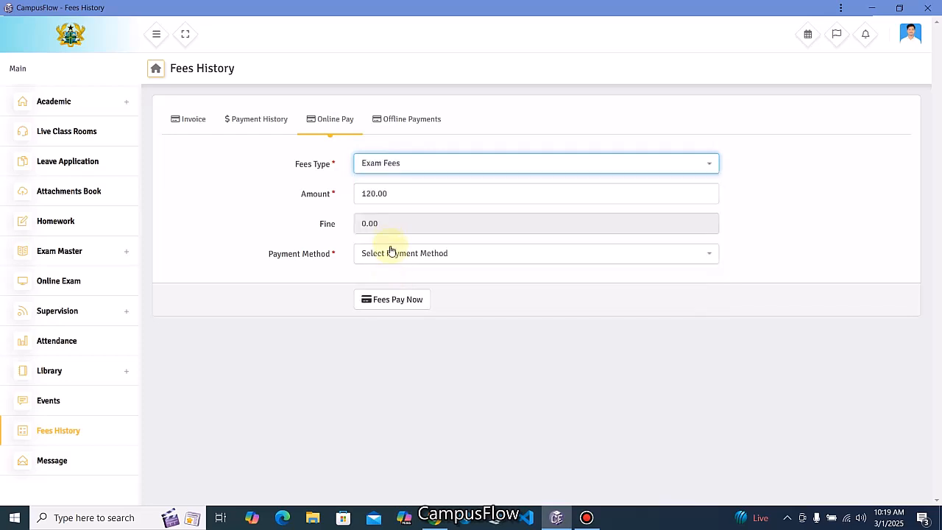
{"action": "left_click", "coordinate": [412, 257]}
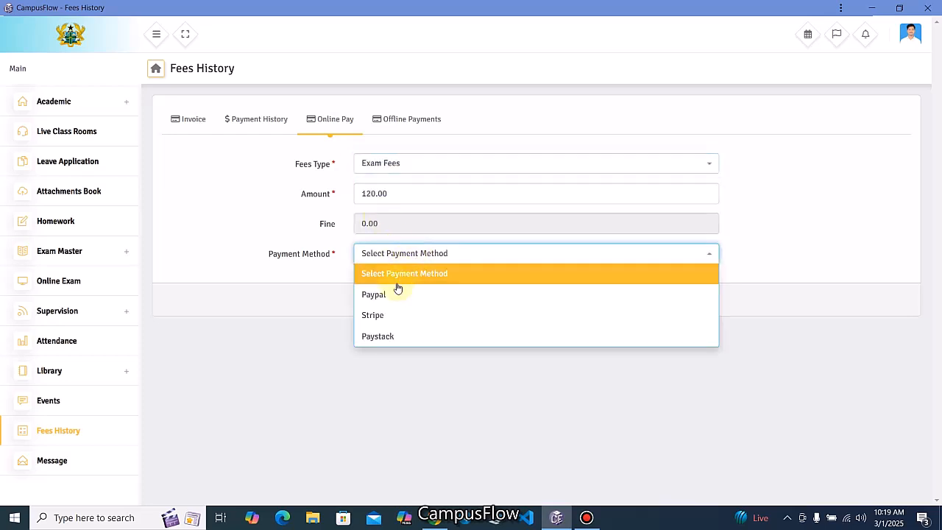
{"action": "left_click", "coordinate": [386, 335]}
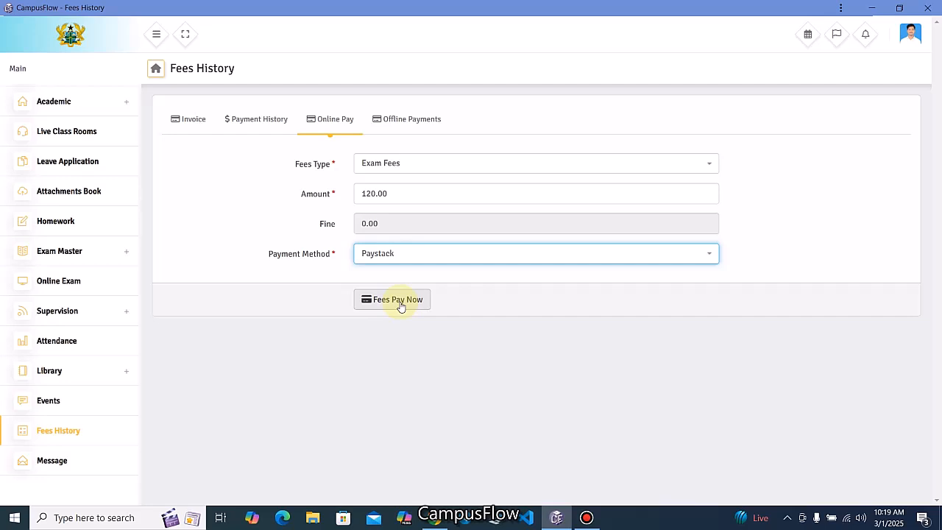
{"action": "left_click", "coordinate": [401, 301]}
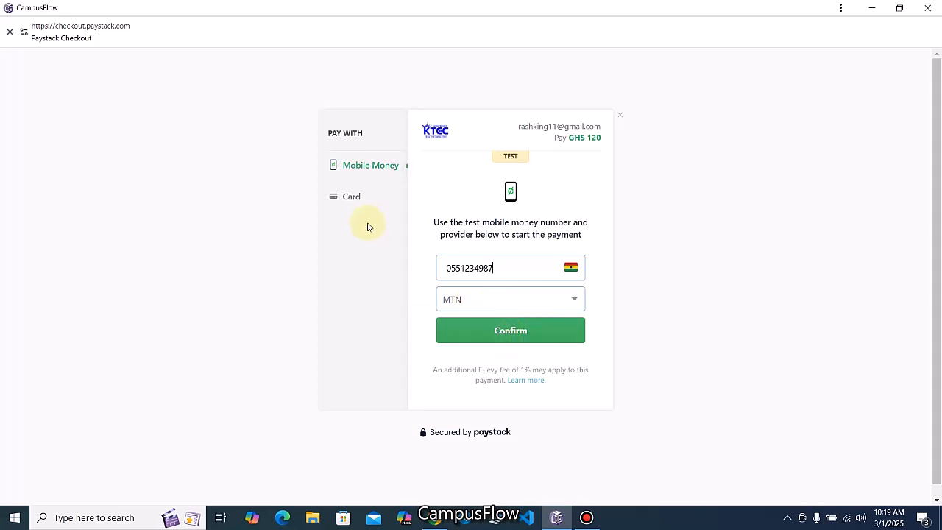
Complete the GHS 120 MTN mobile money test payment in Paystack Checkout
{"action": "left_click", "coordinate": [353, 204]}
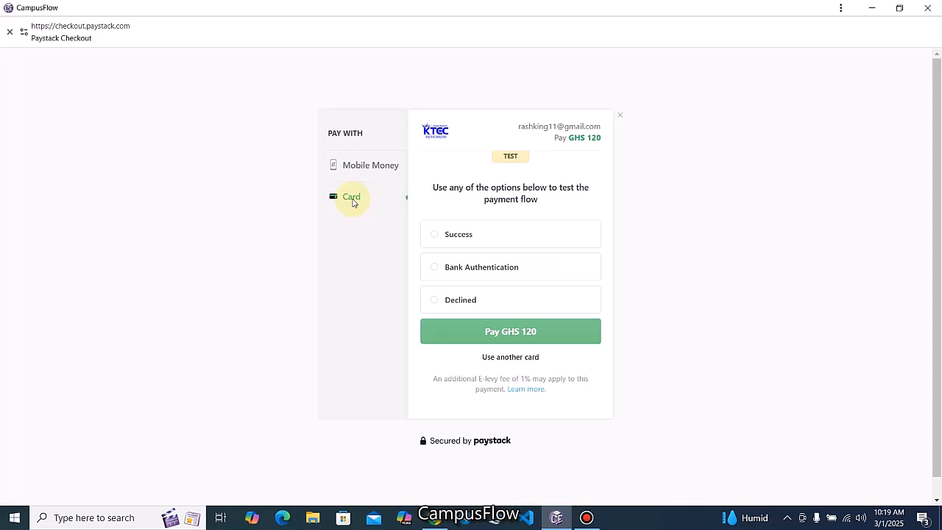
{"action": "left_click", "coordinate": [376, 165]}
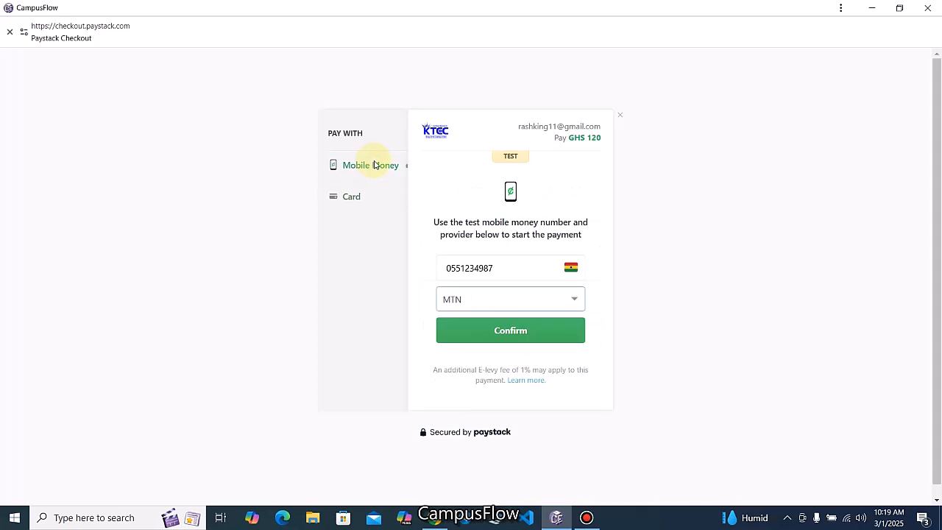
{"action": "left_click", "coordinate": [518, 335]}
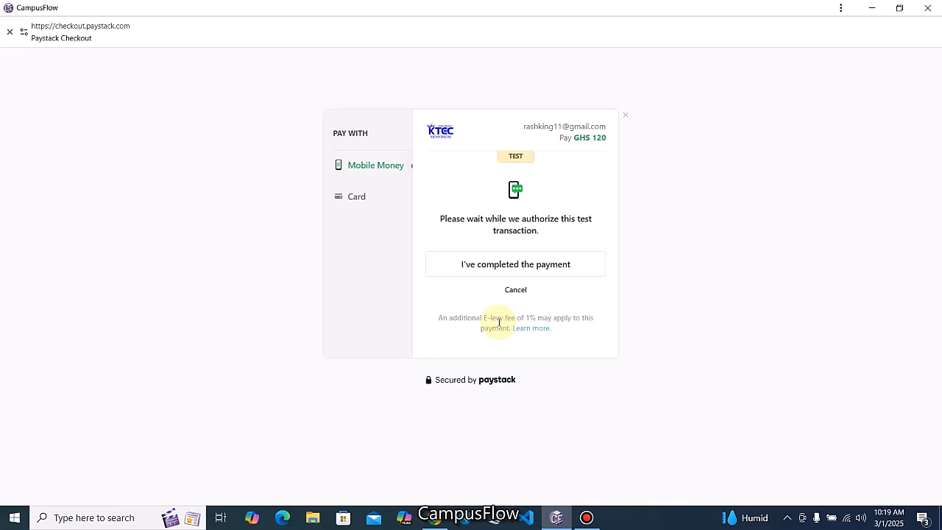
{"action": "left_click", "coordinate": [506, 265]}
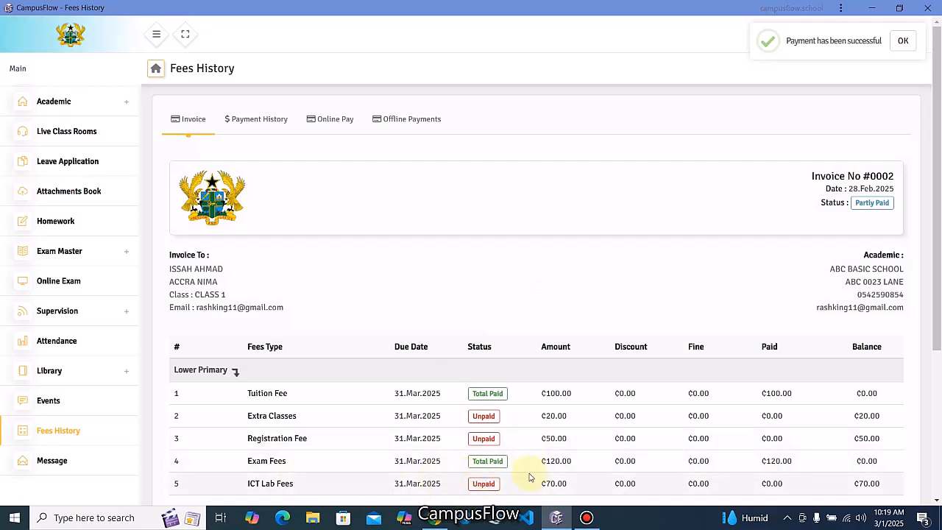
Check the invoice and Payment History for the ₵120.00 Exam Fees payment, ₵220.00 paid and ₵140.00 balance
{"action": "scroll", "coordinate": [500, 459], "scroll_direction": "down", "scroll_amount": 1}
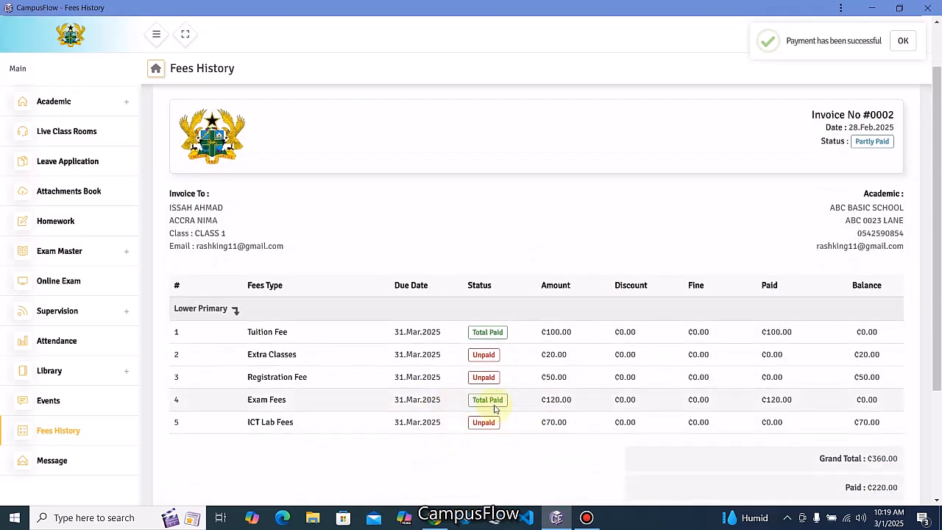
{"action": "scroll", "coordinate": [447, 400], "scroll_direction": "up", "scroll_amount": 1}
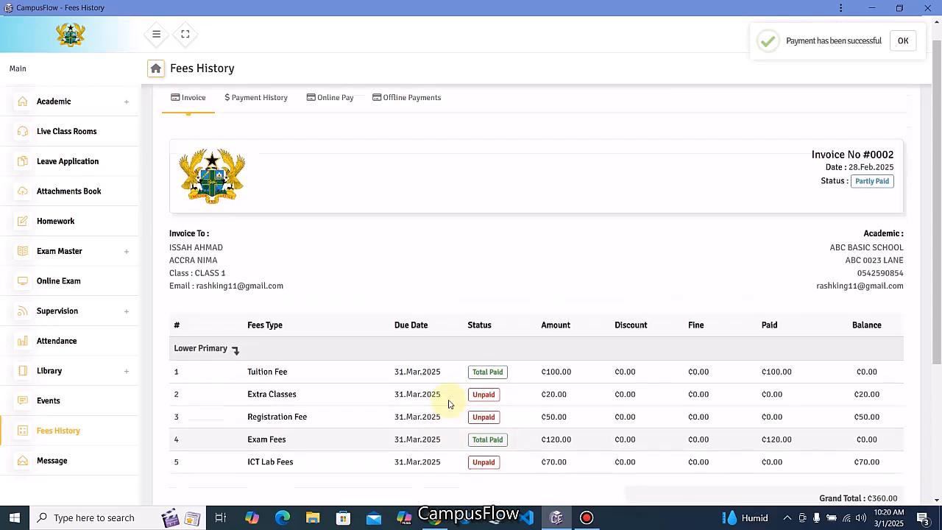
{"action": "left_click", "coordinate": [257, 122]}
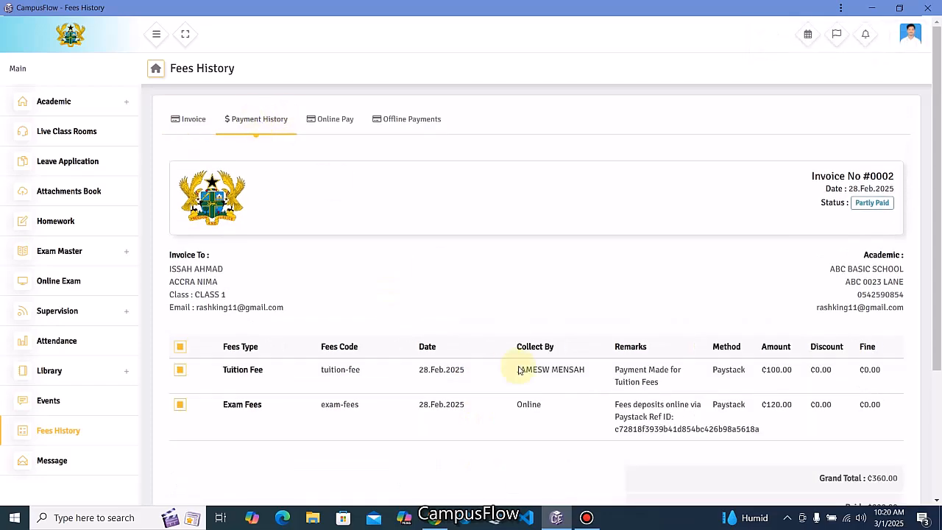
{"action": "scroll", "coordinate": [757, 378], "scroll_direction": "down", "scroll_amount": 3}
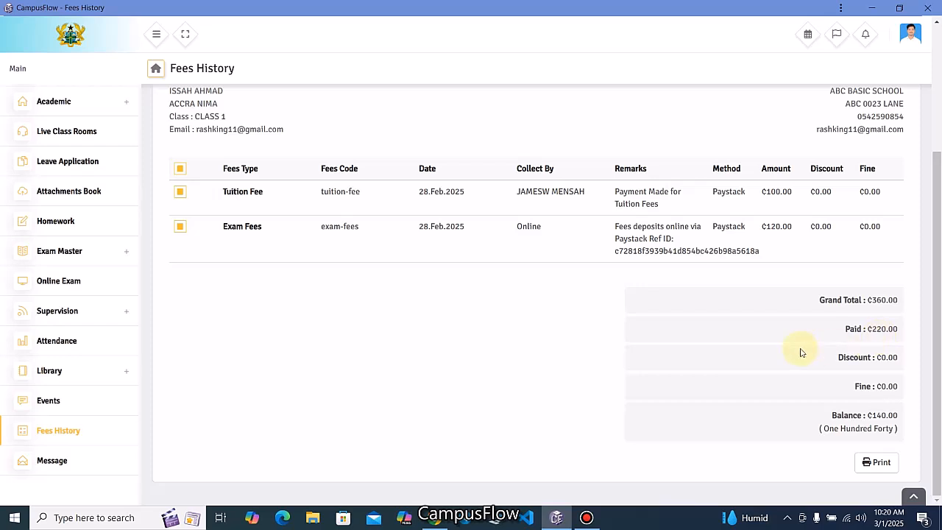
{"action": "scroll", "coordinate": [610, 329], "scroll_direction": "up", "scroll_amount": 2}
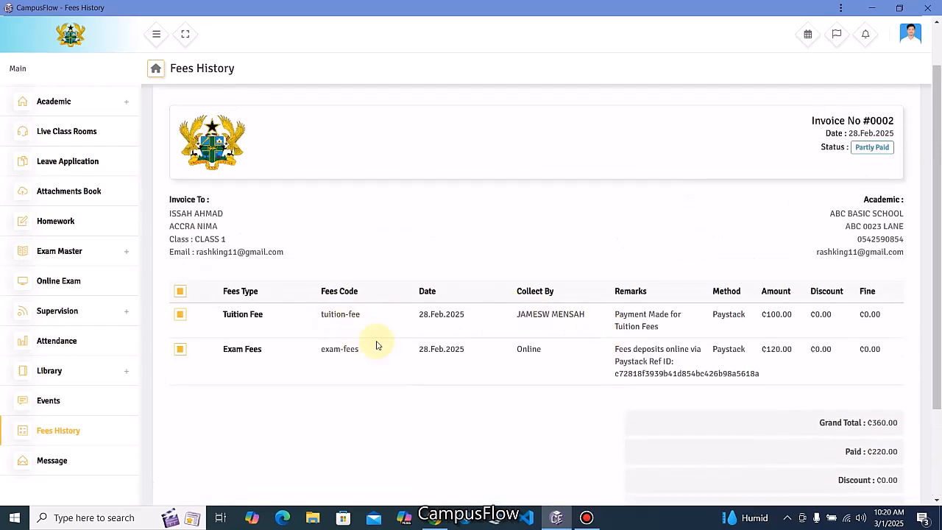
{"action": "left_click", "coordinate": [912, 35]}
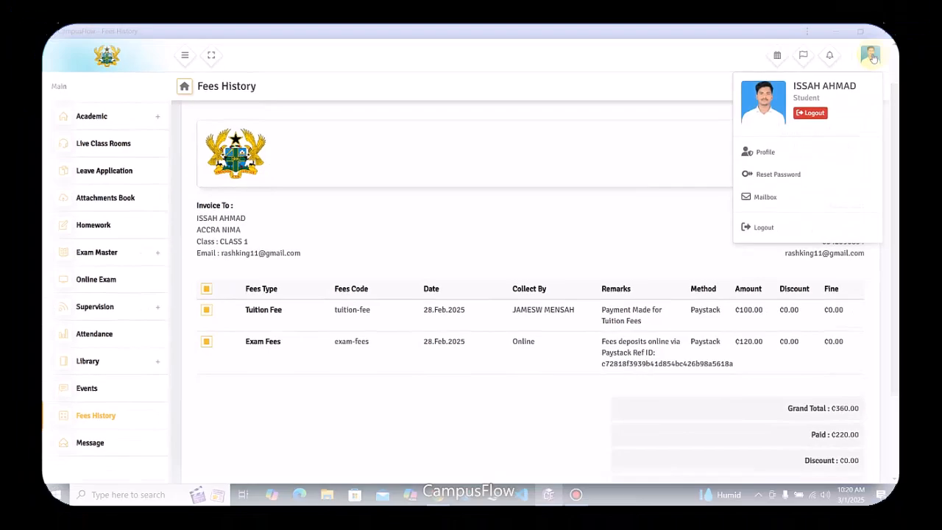